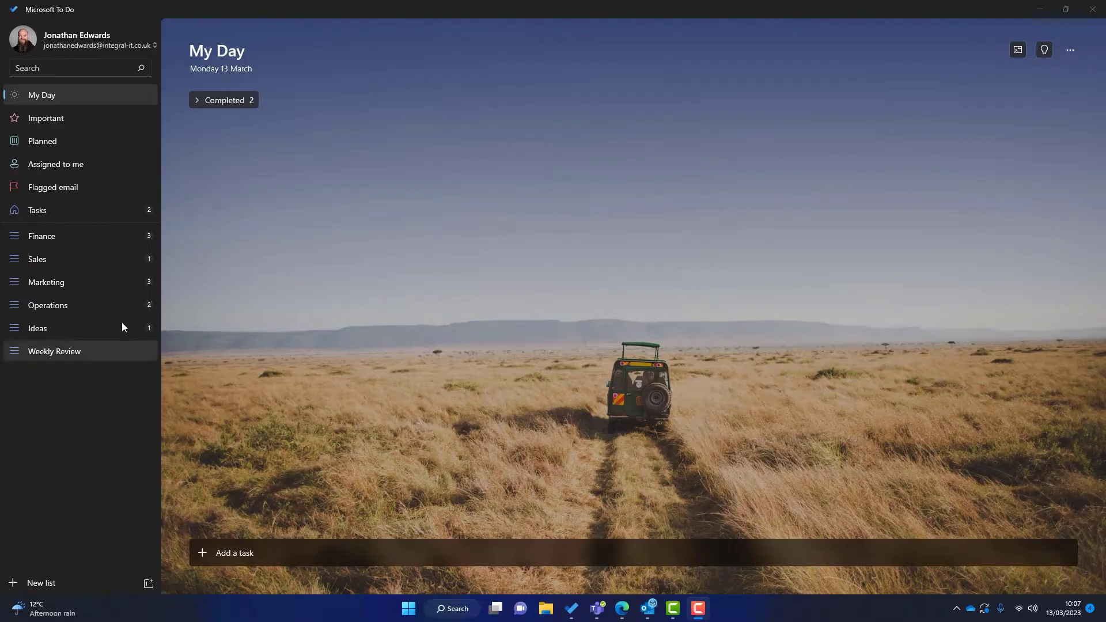
# - From the Tasks list, add 'Buy milk' and 'Speak to client A' to My Day, then view My Day
pyautogui.click(64, 213)
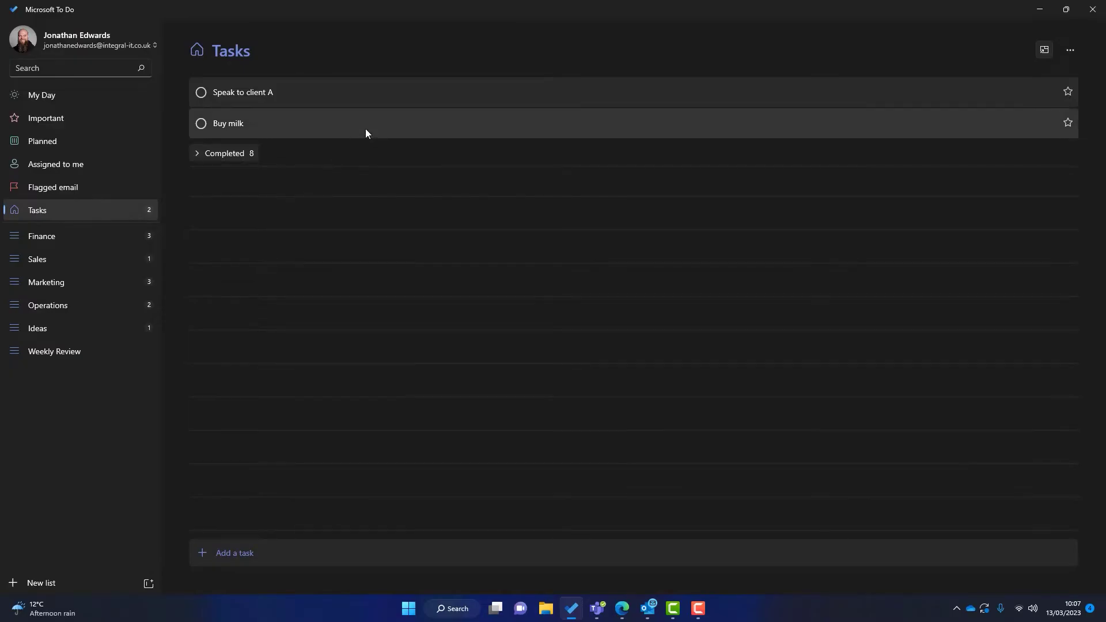
pyautogui.click(387, 132)
pyautogui.click(945, 118)
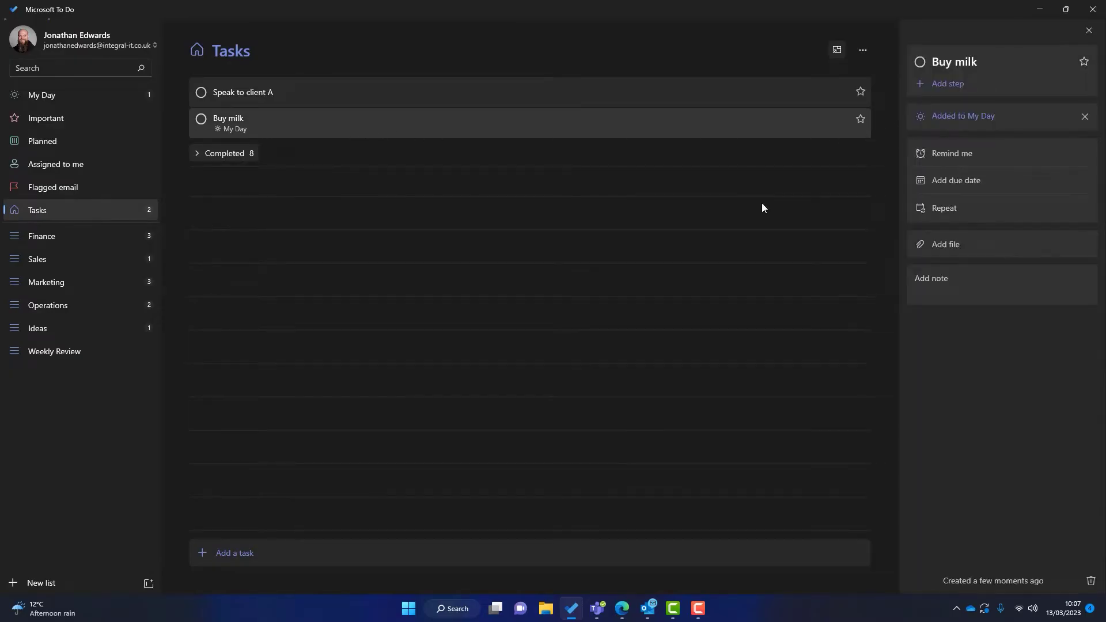
pyautogui.click(307, 95)
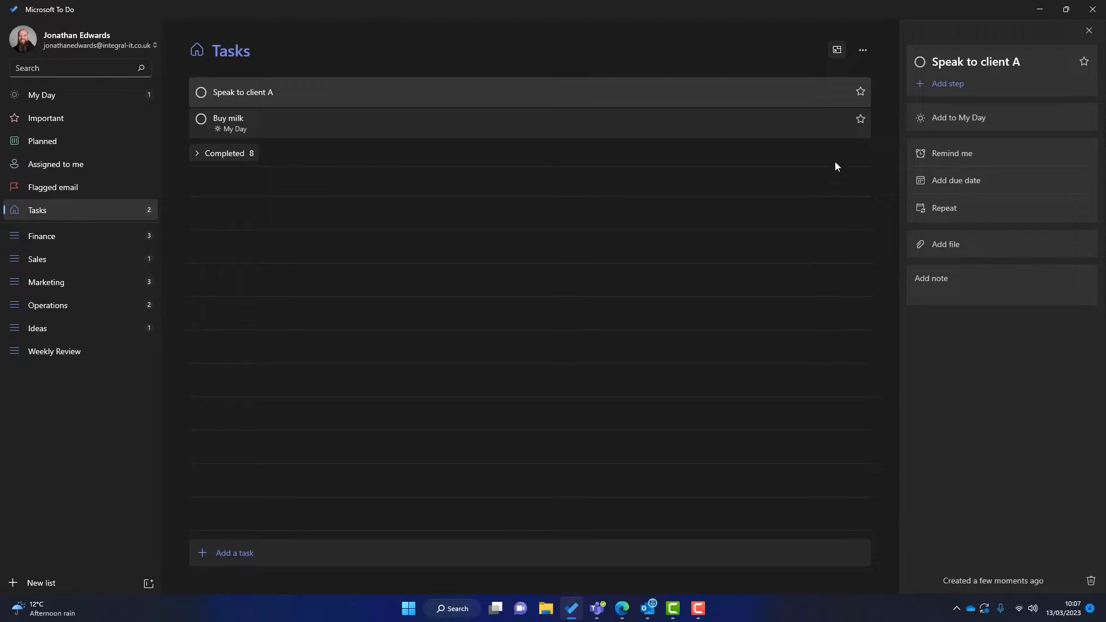
pyautogui.click(943, 118)
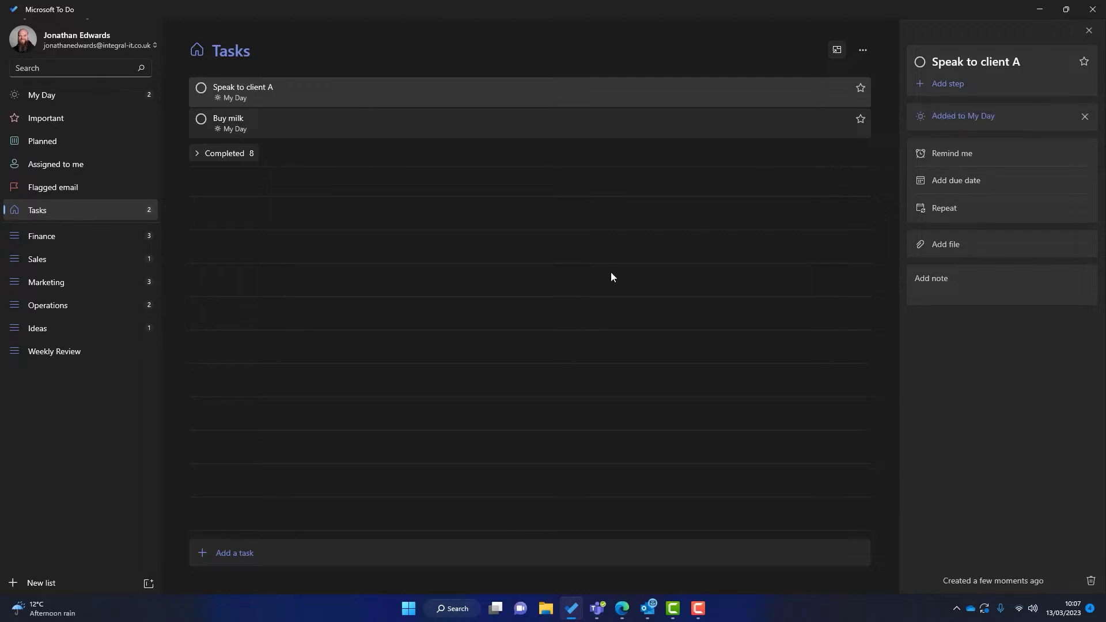
pyautogui.click(59, 92)
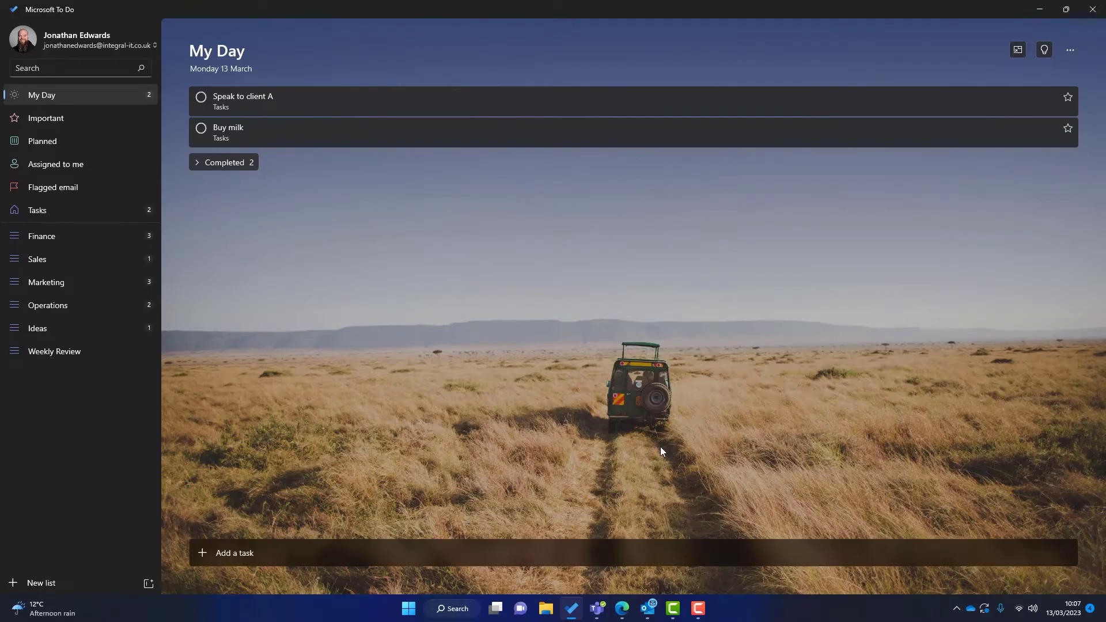
# - On the Marketing Department Planner board, assign the 'Edit video' card to yourself
pyautogui.click(621, 608)
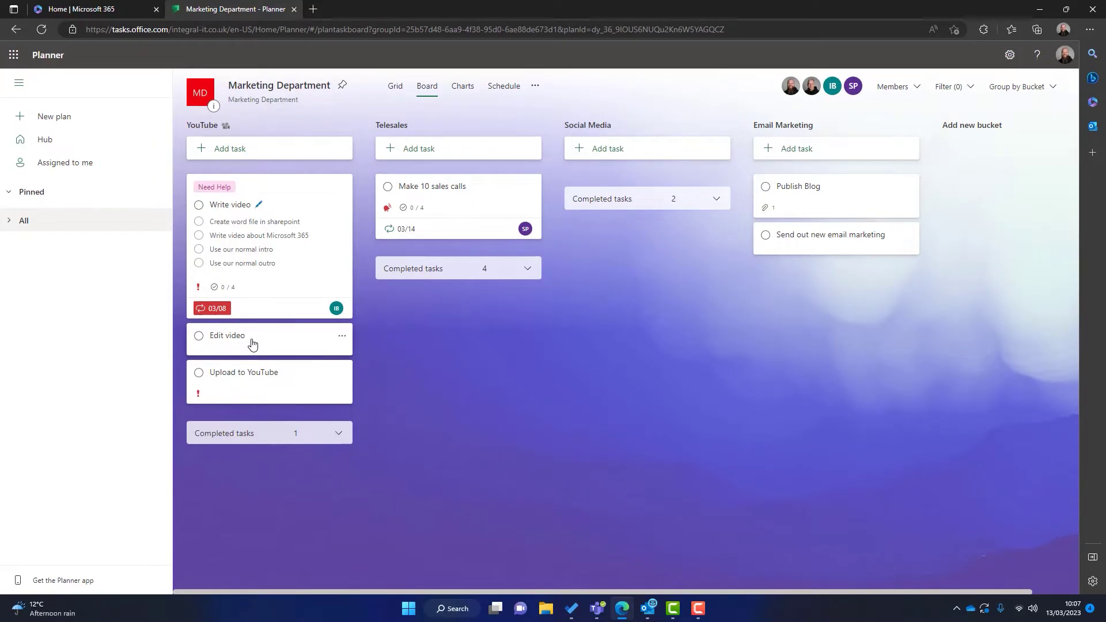
pyautogui.click(252, 344)
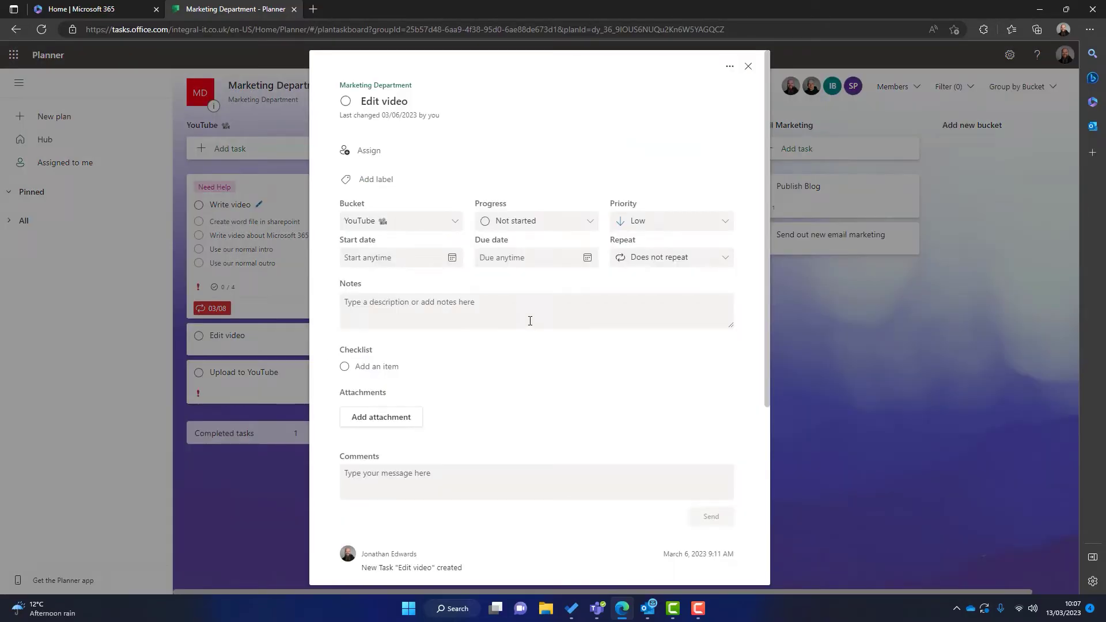
pyautogui.click(369, 150)
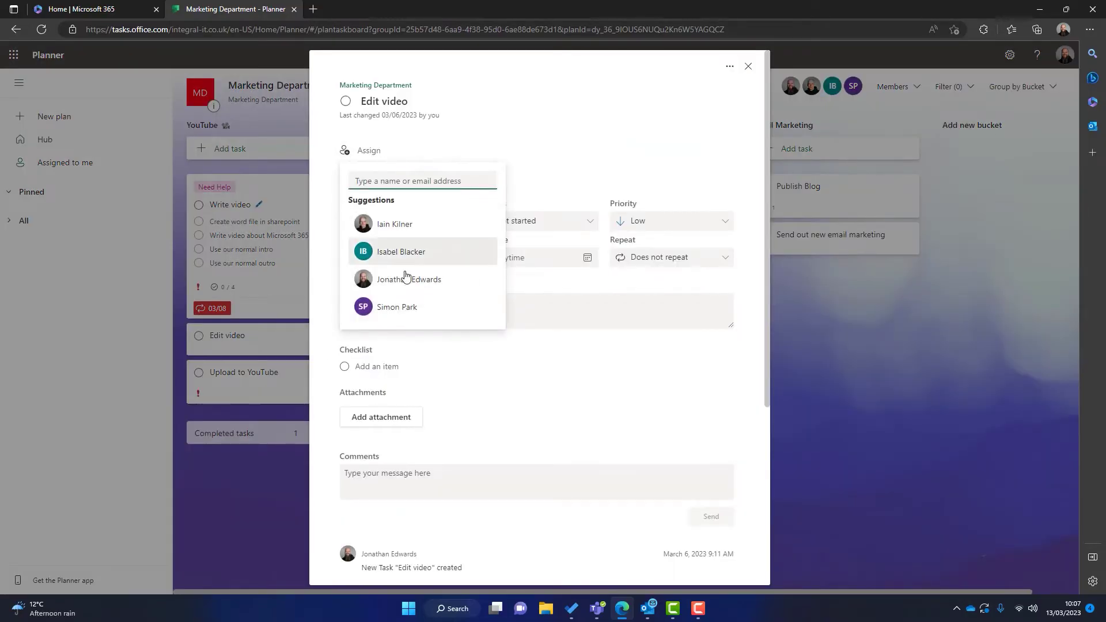
pyautogui.click(412, 281)
pyautogui.click(823, 384)
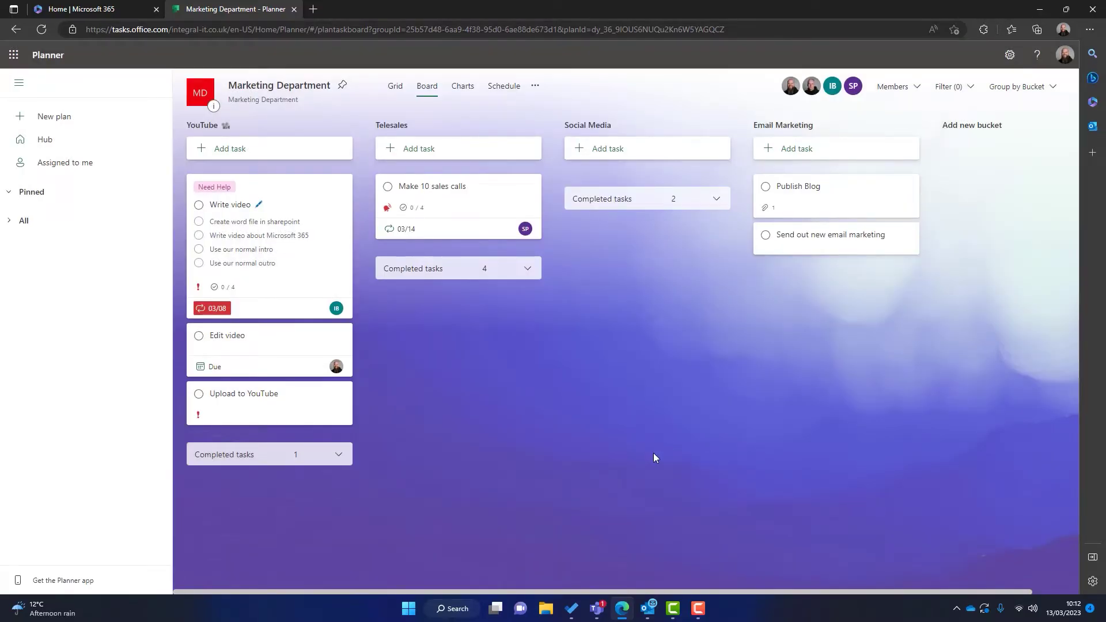
# - Add 'Edit video' from To Do's Assigned to me list to My Day
pyautogui.click(571, 609)
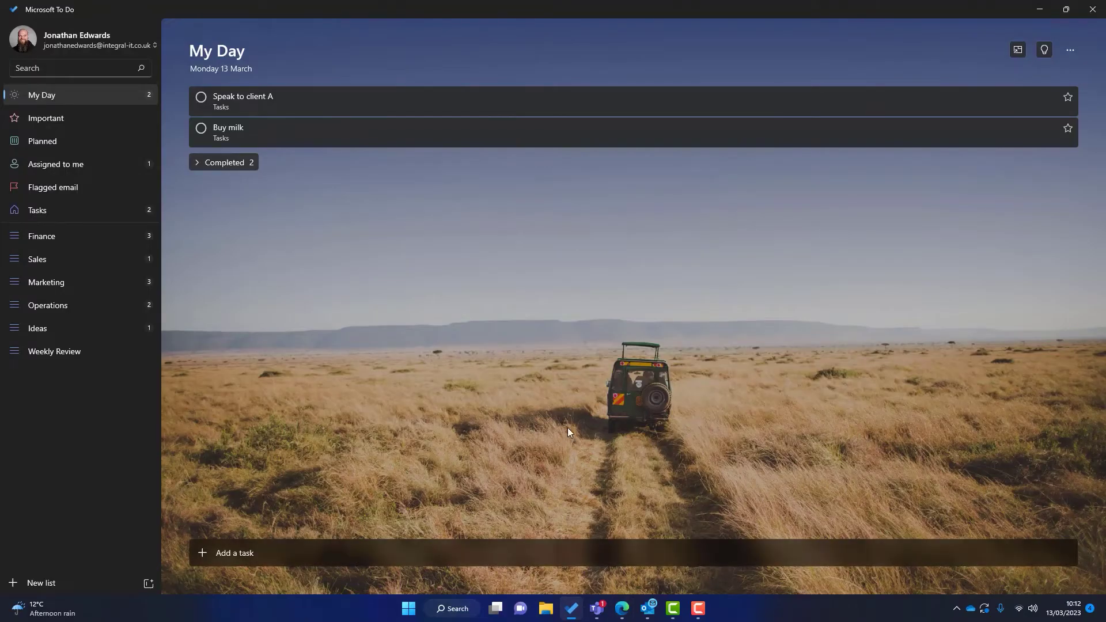
pyautogui.click(85, 167)
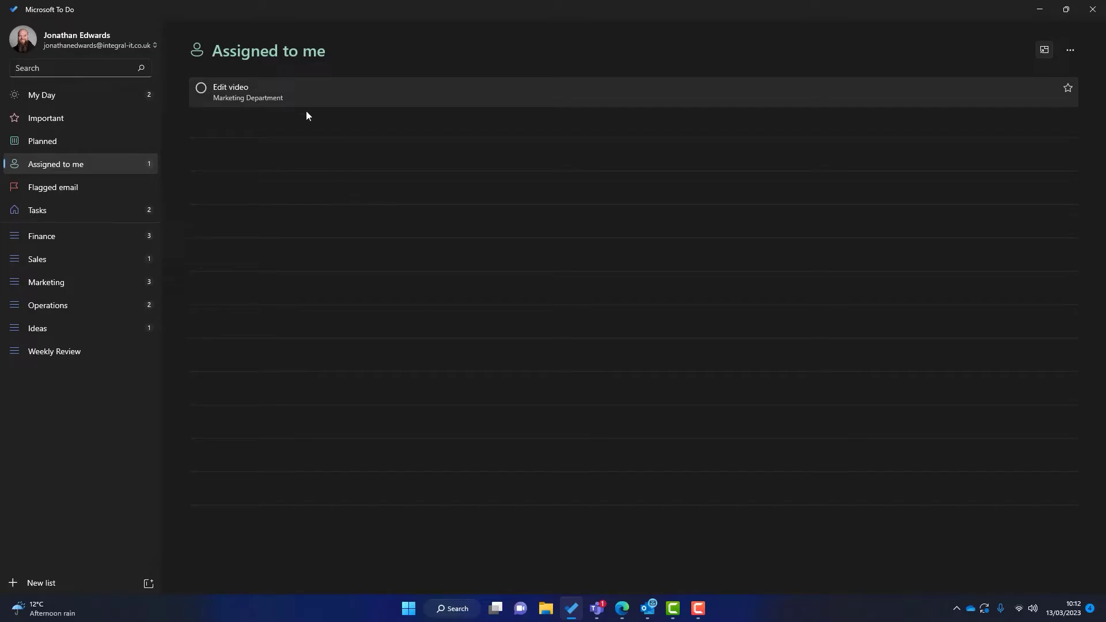
pyautogui.click(378, 95)
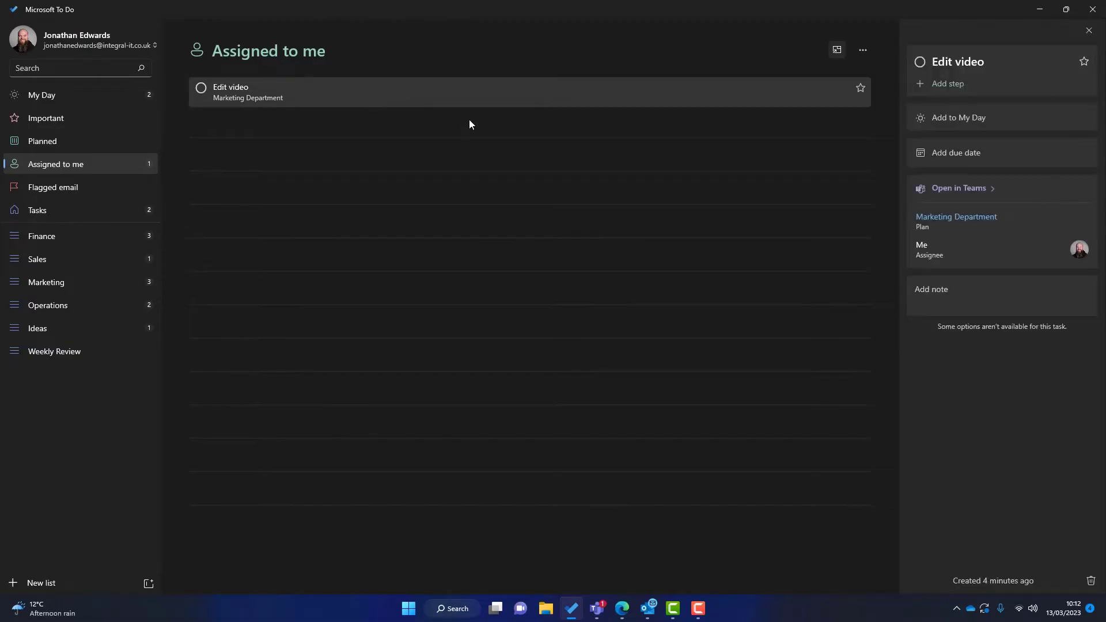
pyautogui.click(950, 120)
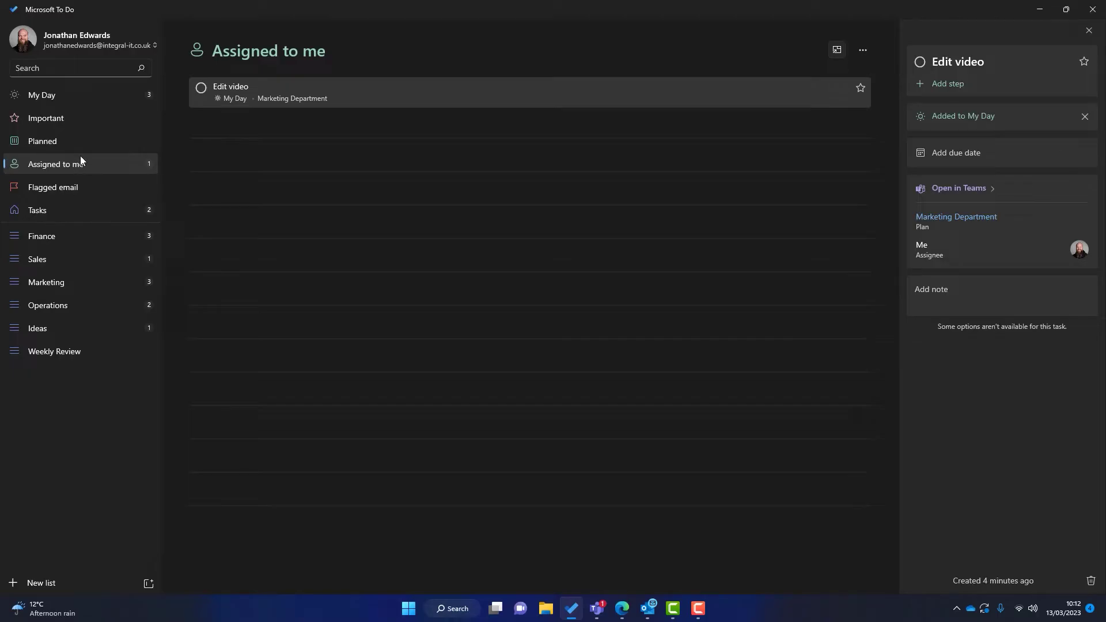
pyautogui.click(28, 45)
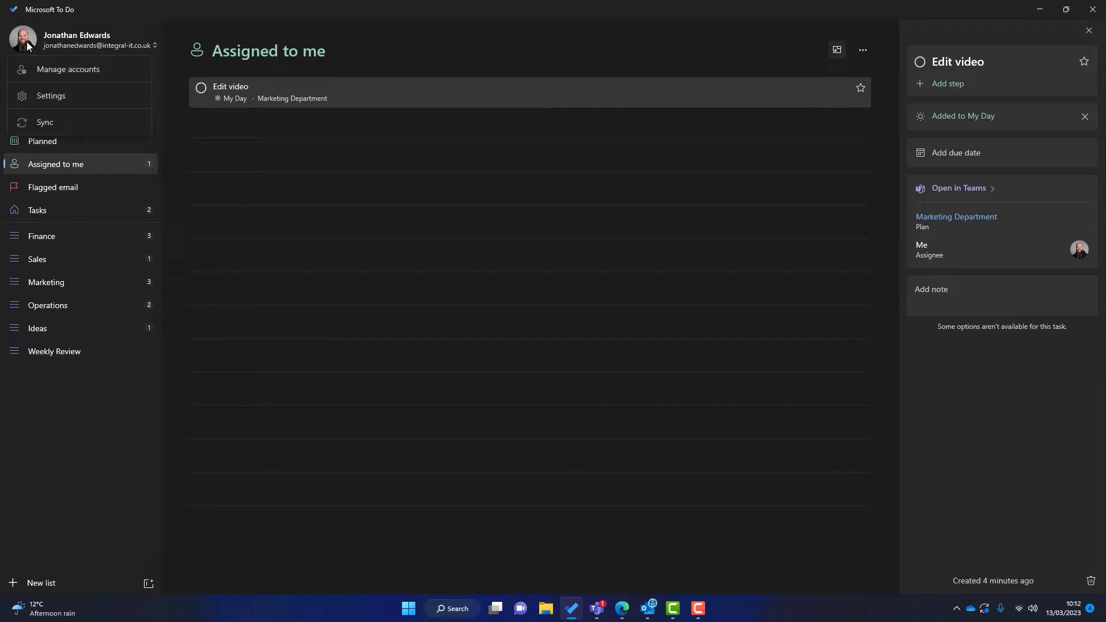
# - Open To Do settings and scroll to Connected apps, with Planner and Flagged email on
pyautogui.click(54, 101)
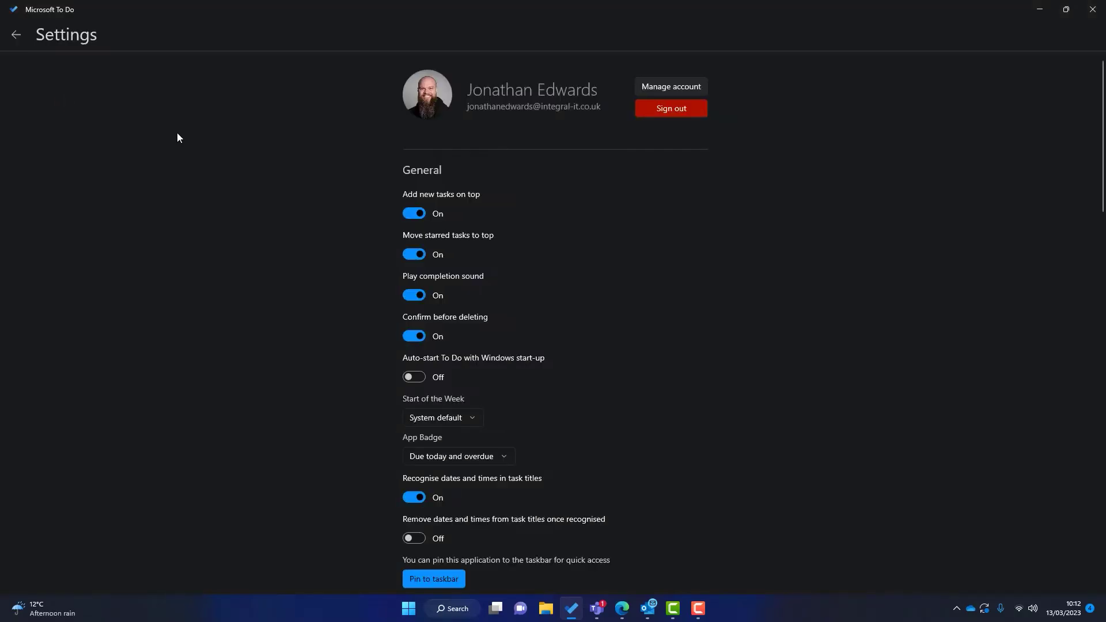
pyautogui.scroll(-10, 706, 405)
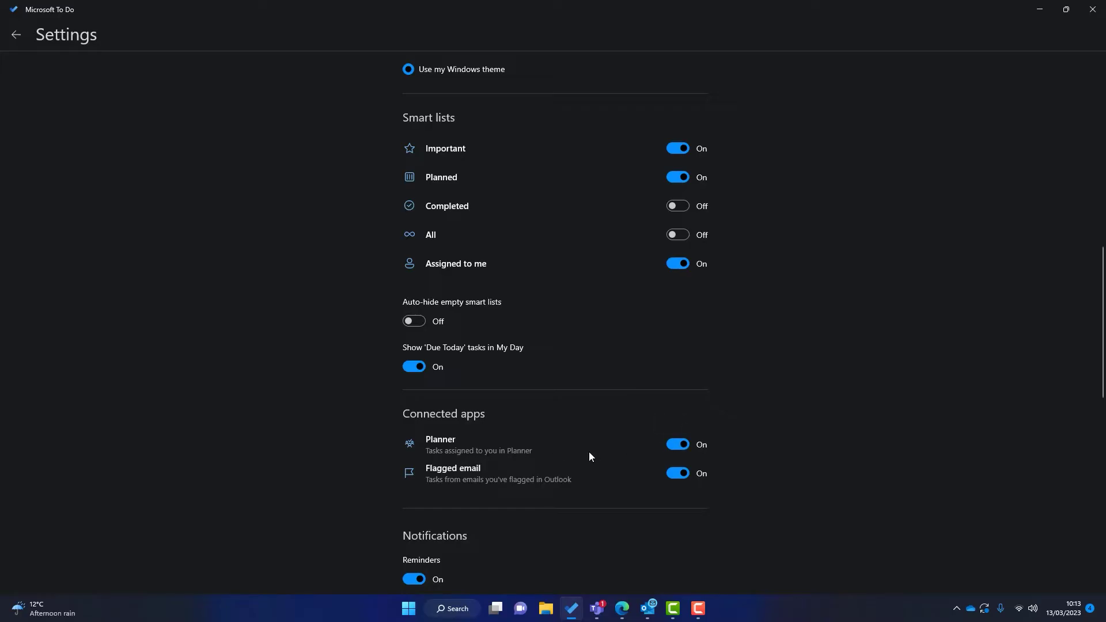
# - Mark 'Edit video' complete in My Day and return to the Planner board in Edge
pyautogui.click(12, 42)
pyautogui.click(86, 99)
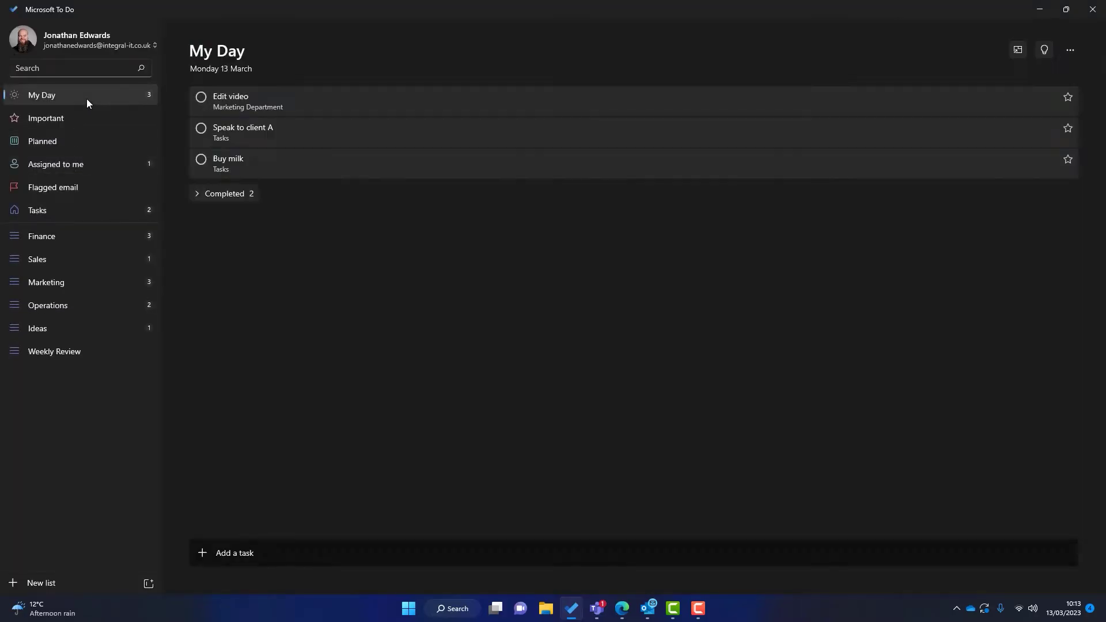
pyautogui.click(343, 98)
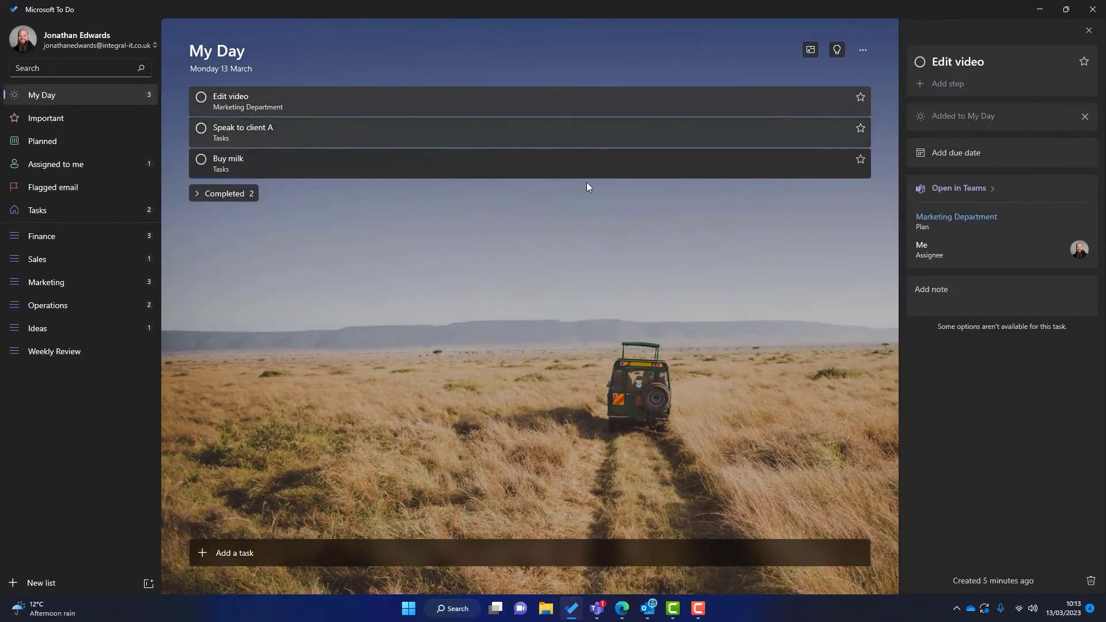
pyautogui.click(201, 97)
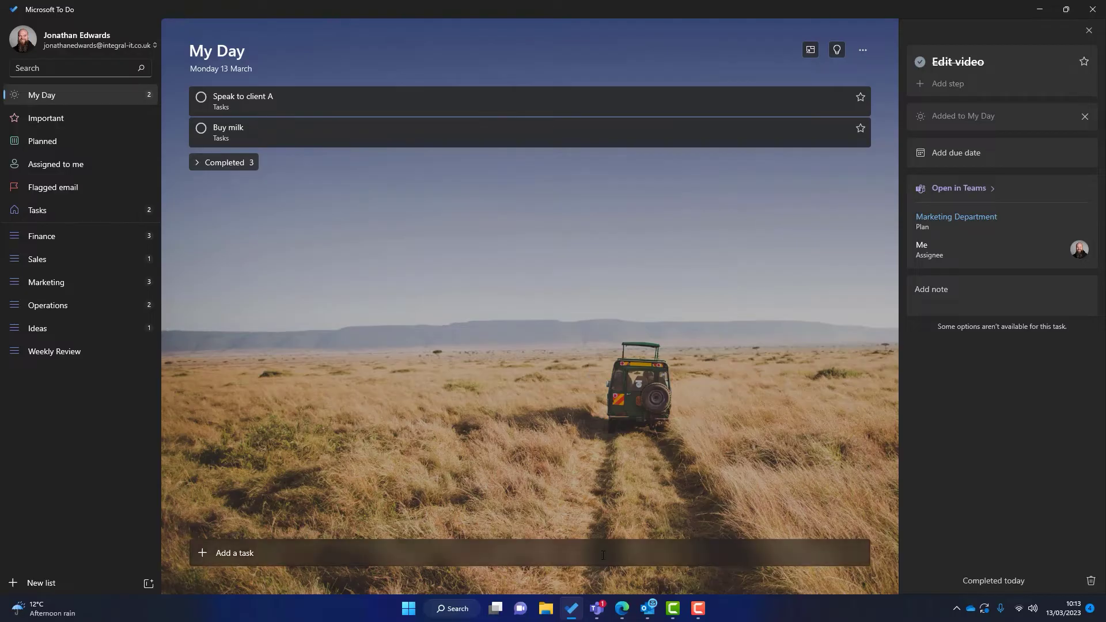
pyautogui.click(622, 608)
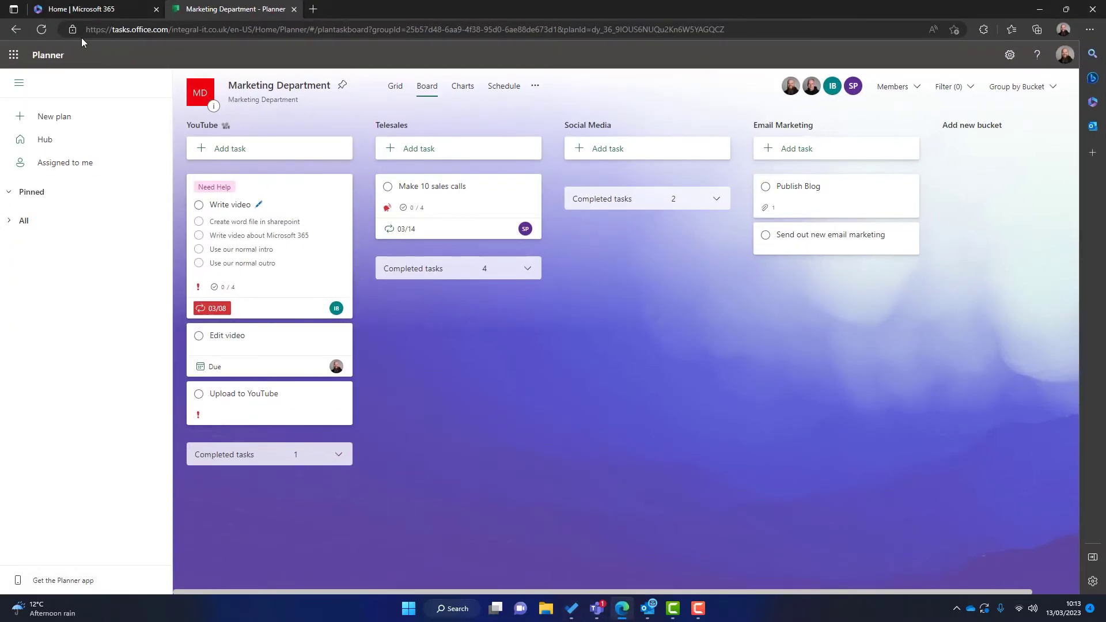
# - Refresh the Planner board and expand the YouTube bucket's completed tasks, showing Edit video
pyautogui.click(41, 30)
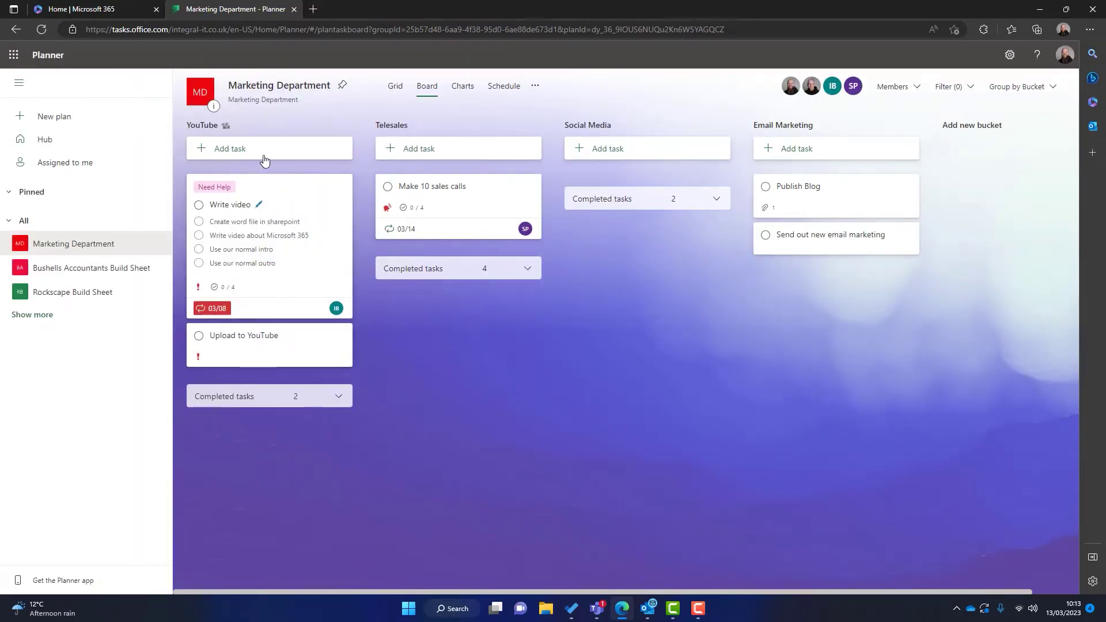
pyautogui.click(339, 398)
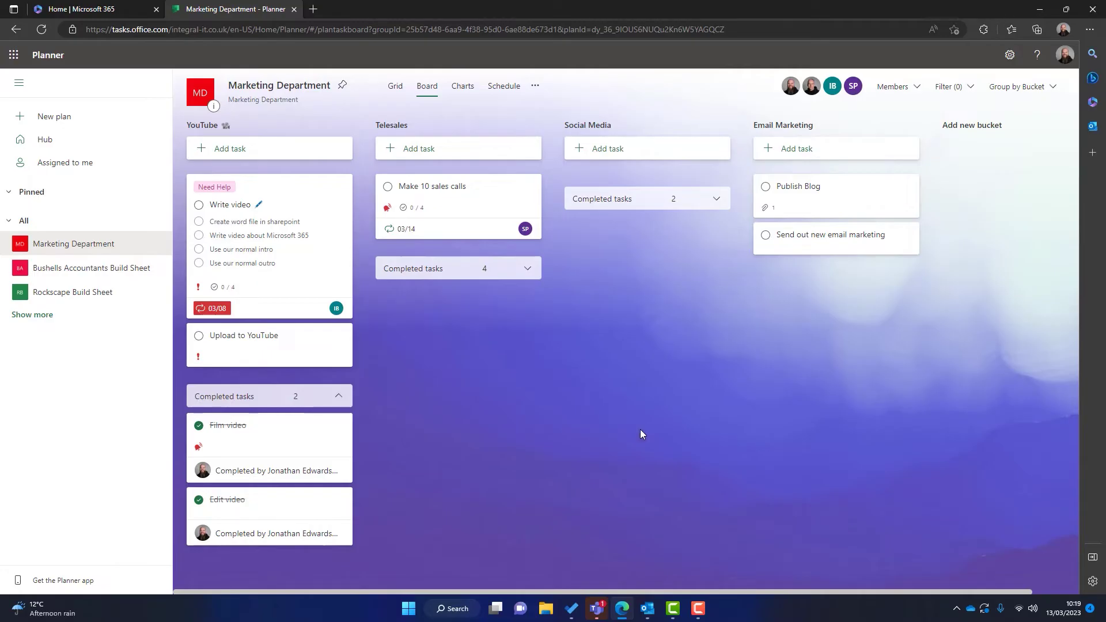
pyautogui.click(647, 608)
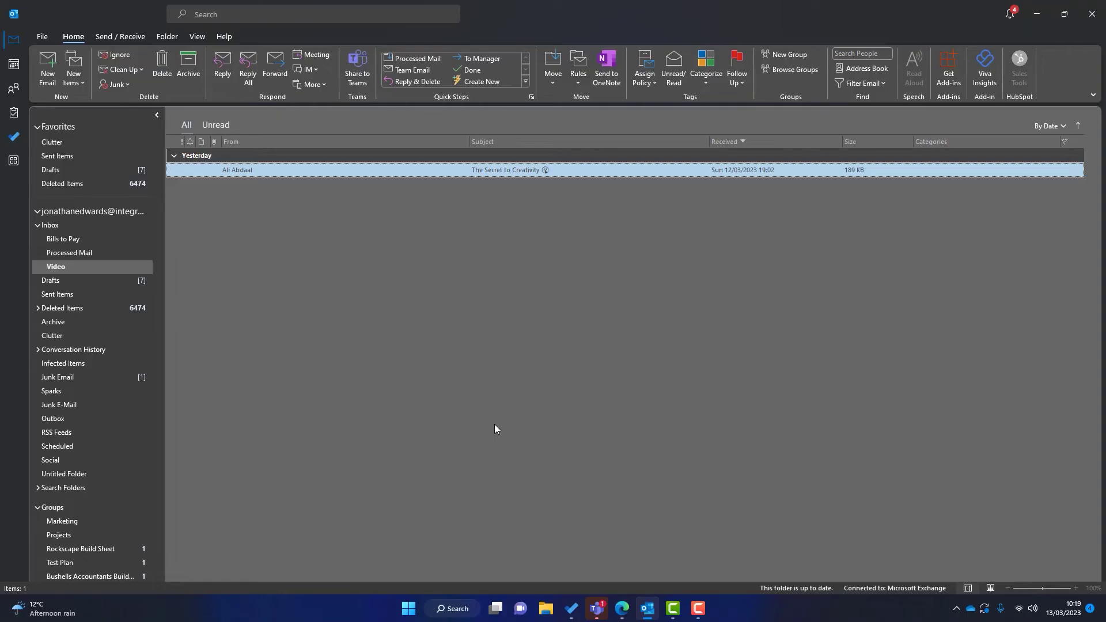
# - Open Outlook's Tasks list, start a new task, then close the blank task window
pyautogui.click(16, 138)
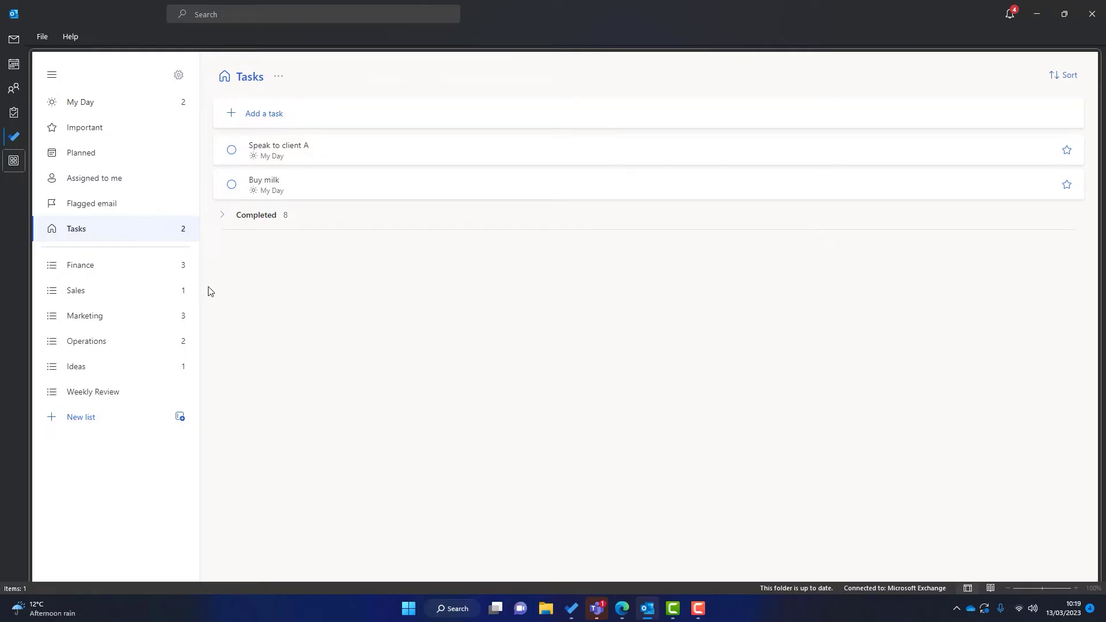
pyautogui.click(17, 115)
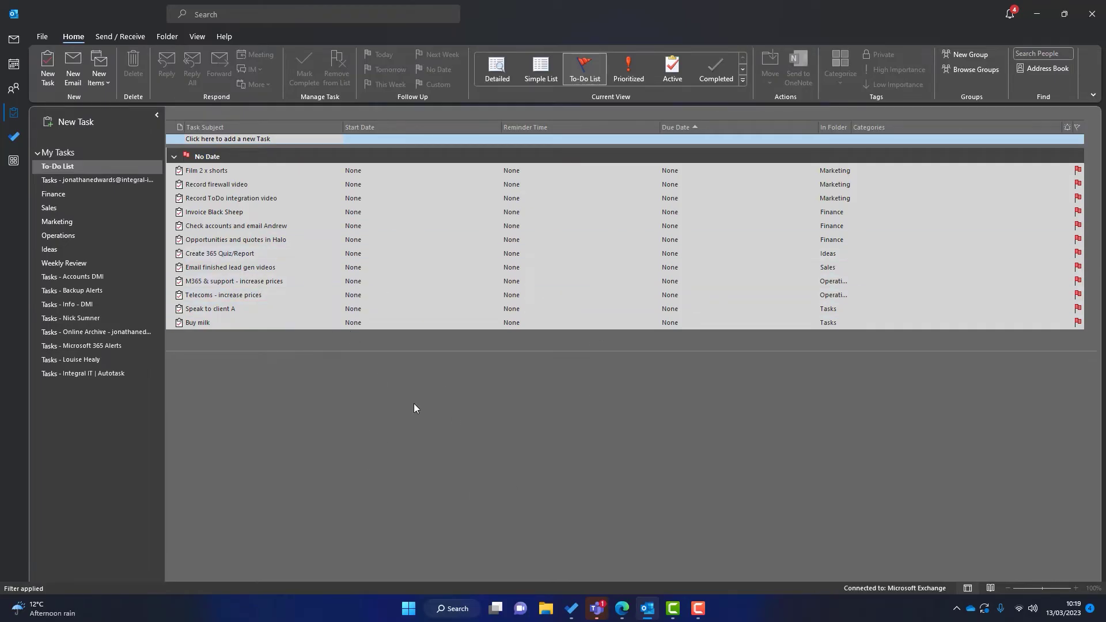
pyautogui.click(48, 76)
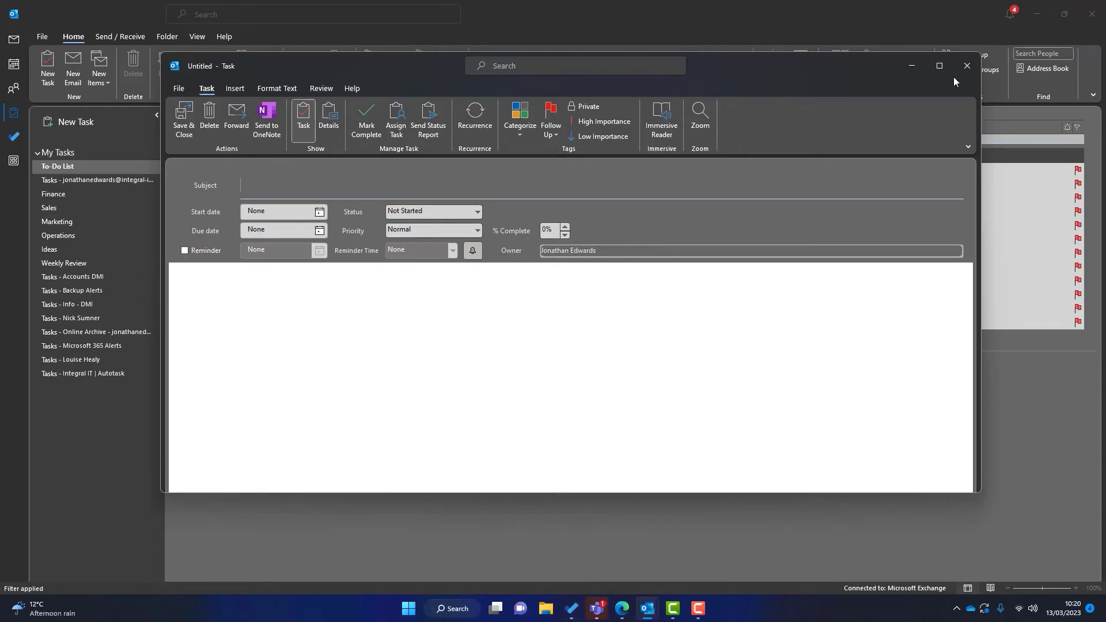
pyautogui.click(967, 65)
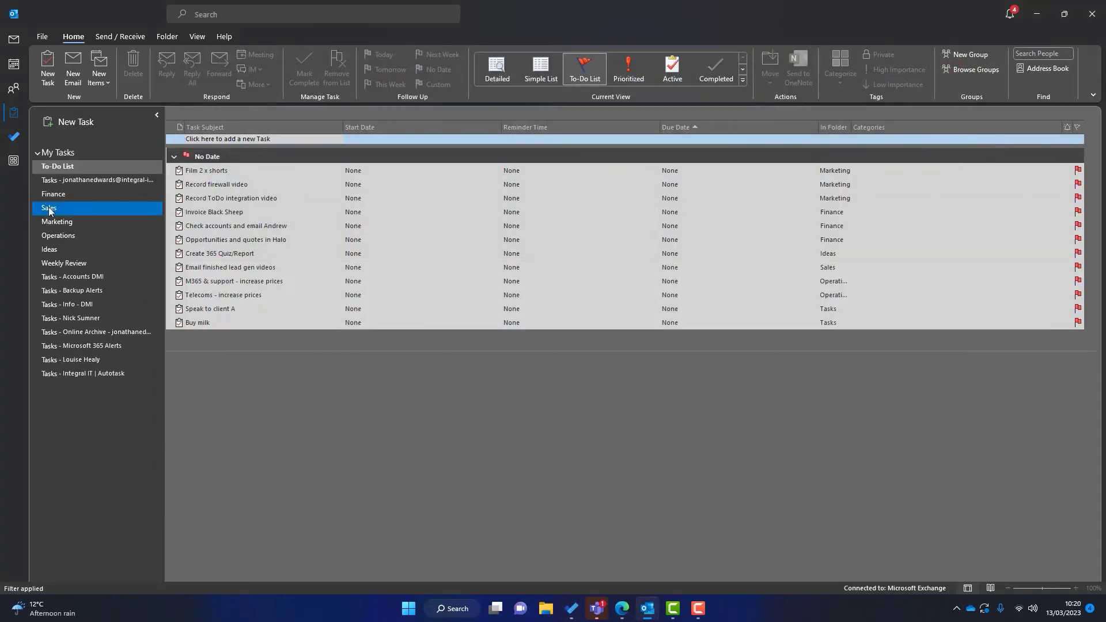
# - Return to Mail and open 'The Secret to Creativity' from the Video folder in its own window
pyautogui.click(14, 39)
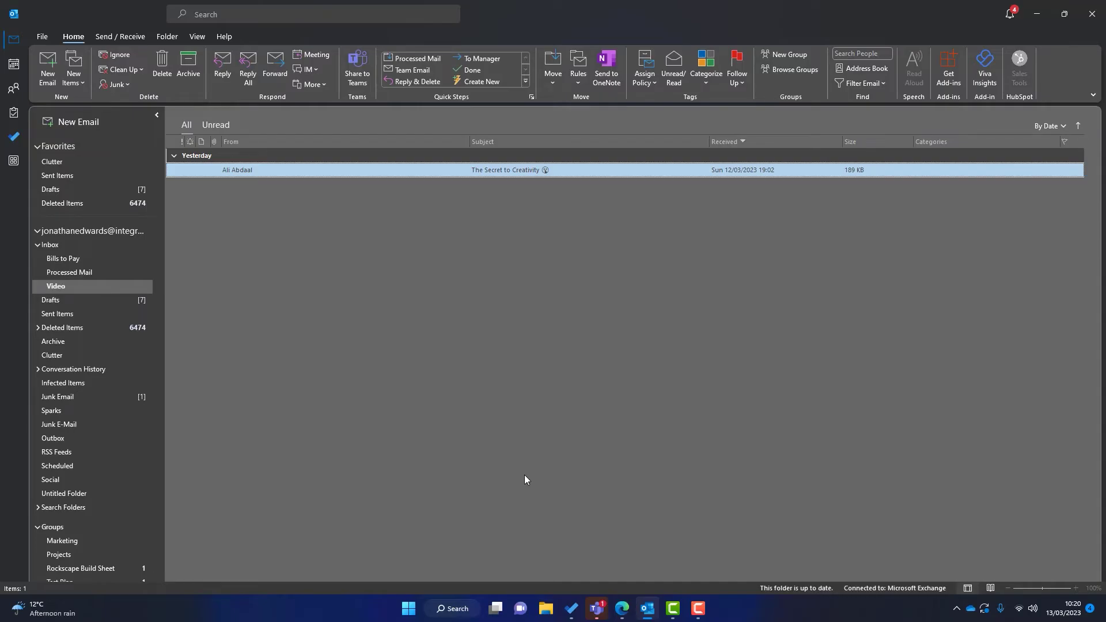
pyautogui.doubleClick(452, 172)
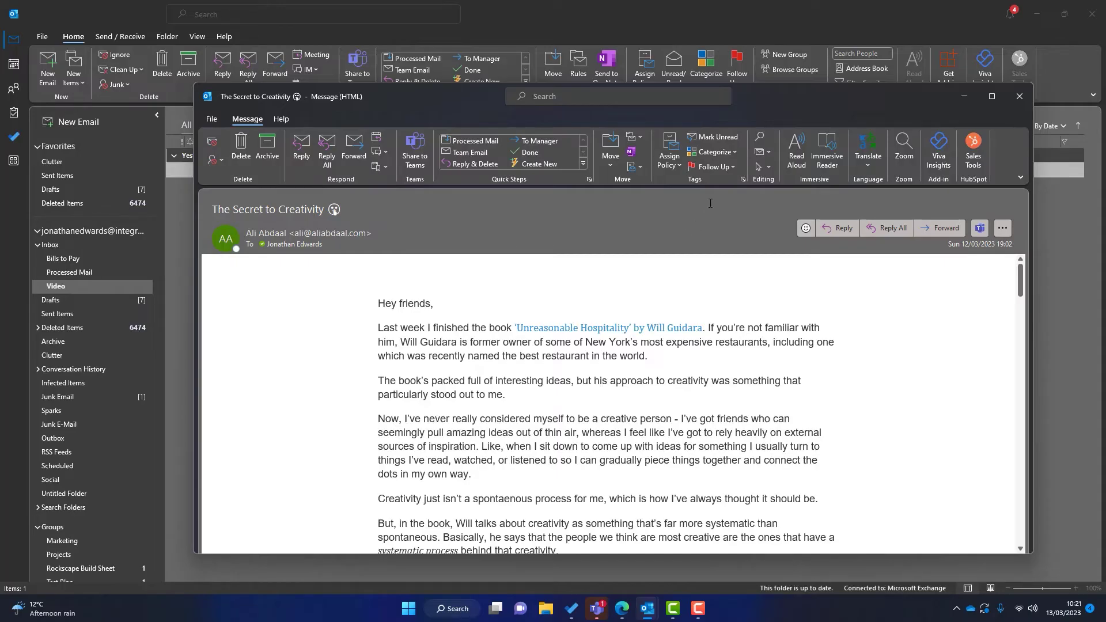
# - Give the email a custom Review flag with start and due date 17 March 2023
pyautogui.click(723, 167)
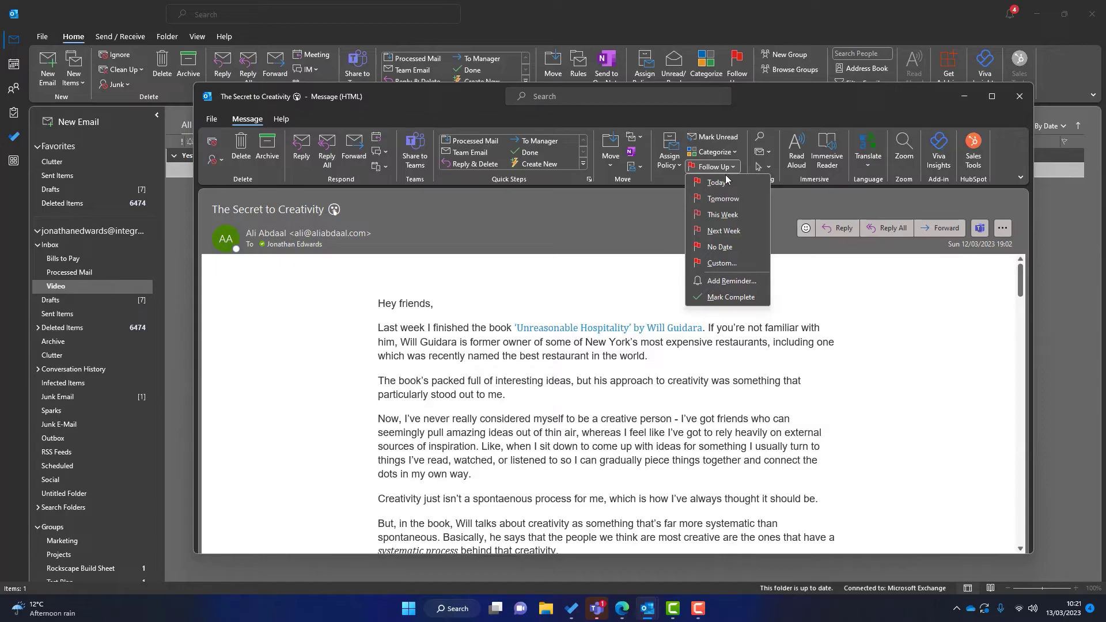
pyautogui.click(722, 264)
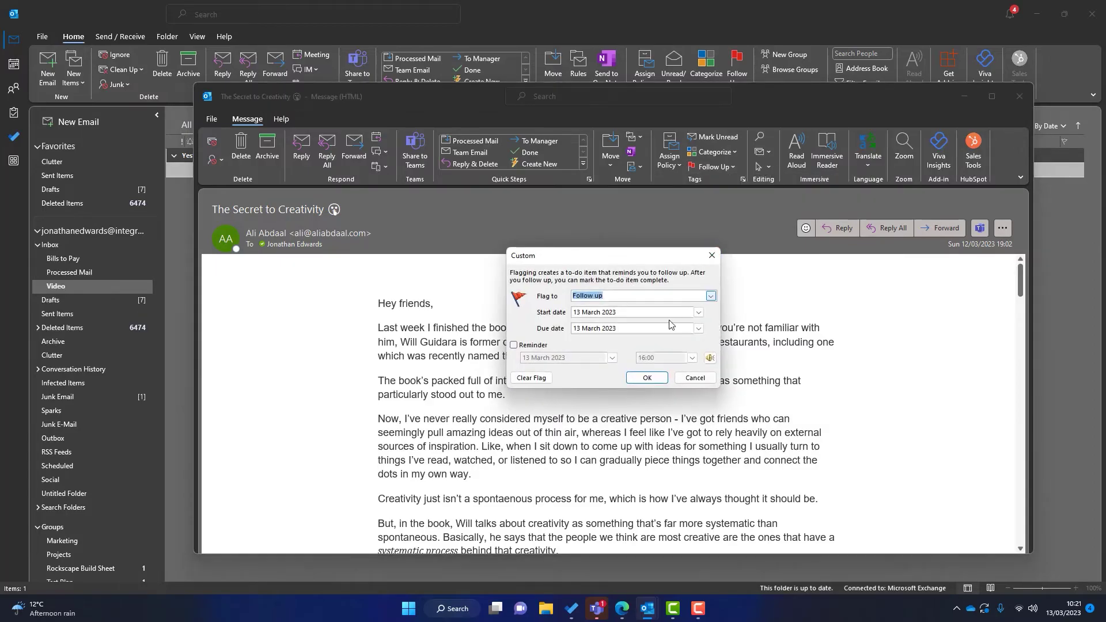
pyautogui.click(710, 296)
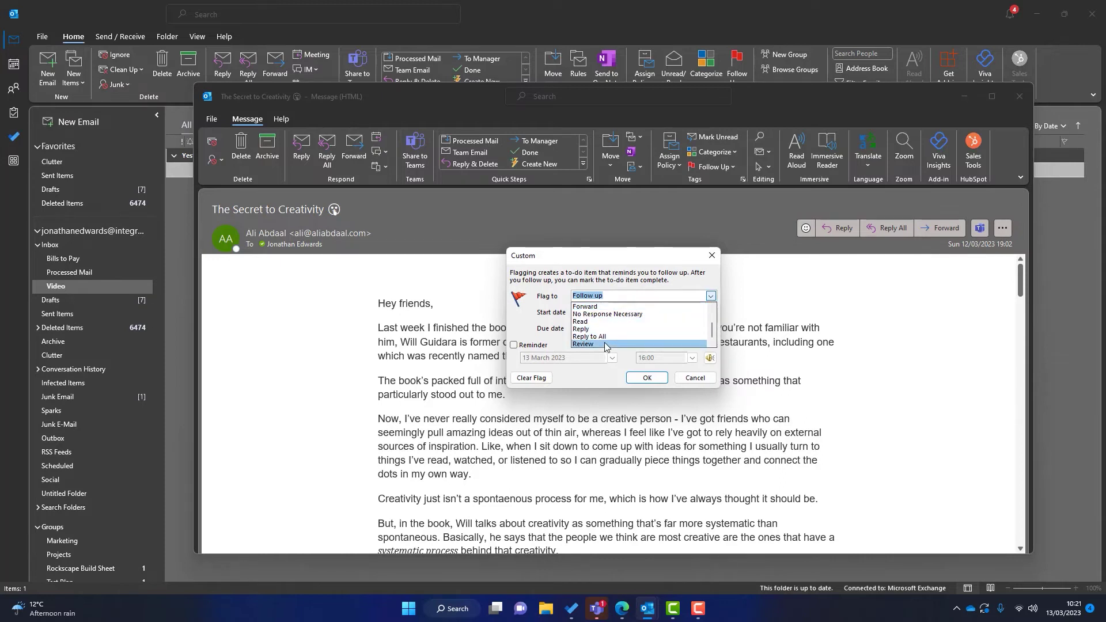
pyautogui.click(605, 344)
pyautogui.click(698, 313)
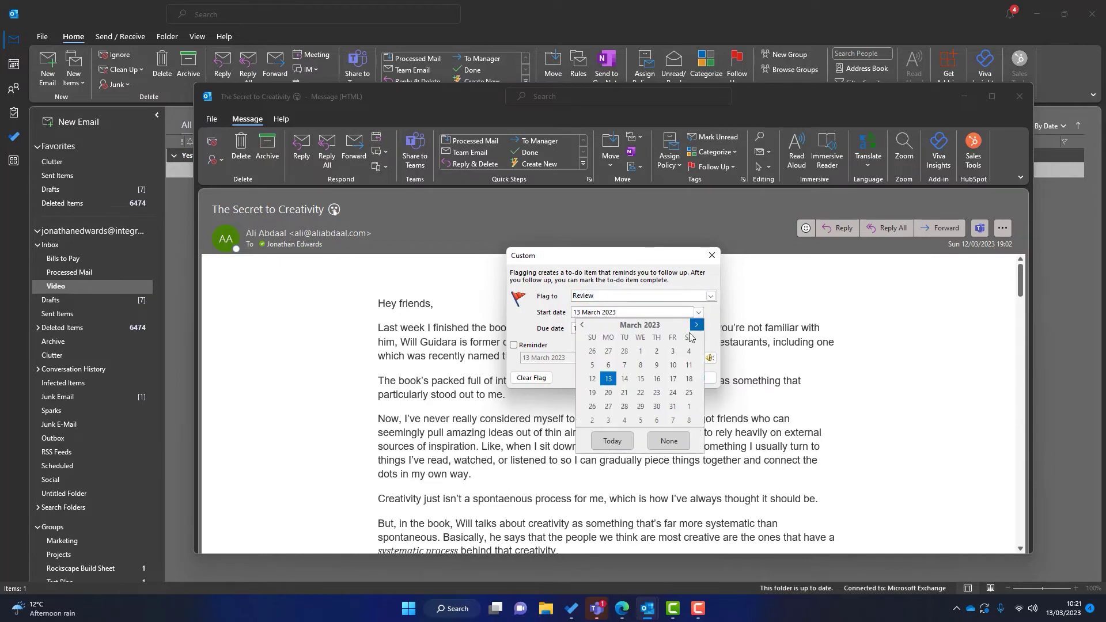
pyautogui.click(672, 378)
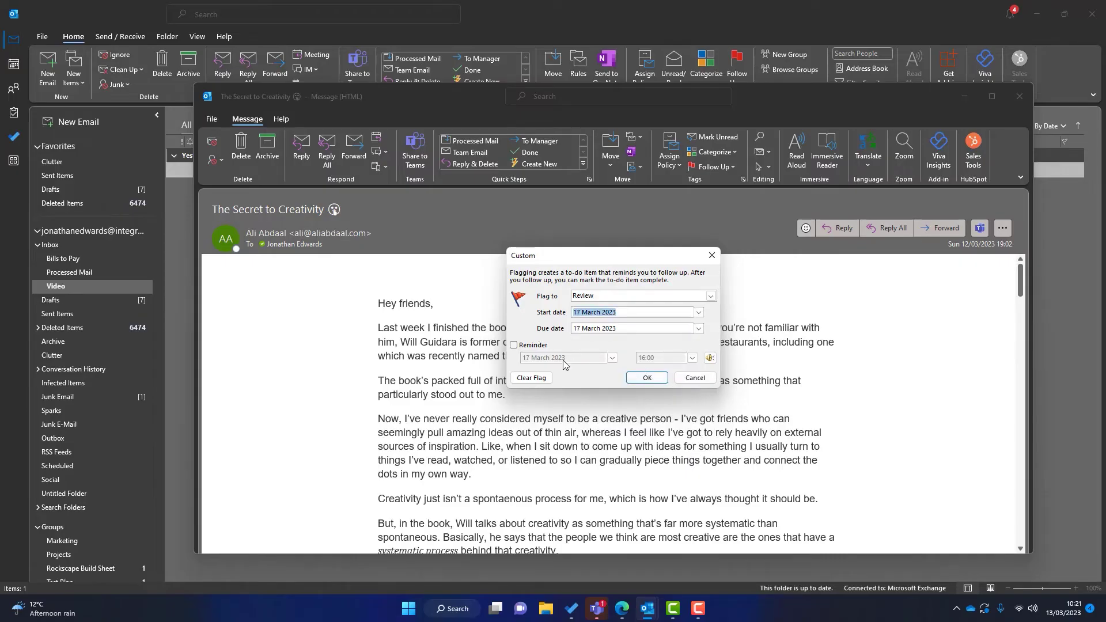
pyautogui.click(646, 378)
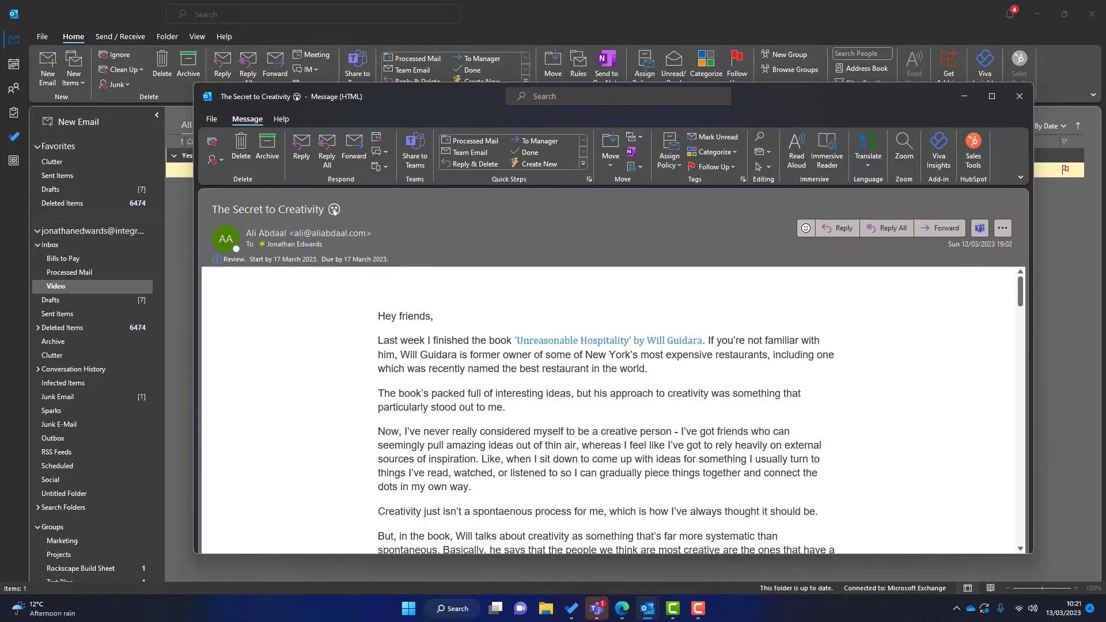
# - In To Do's Flagged email list, mark 'The Secret to Creativity' task complete
pyautogui.click(571, 608)
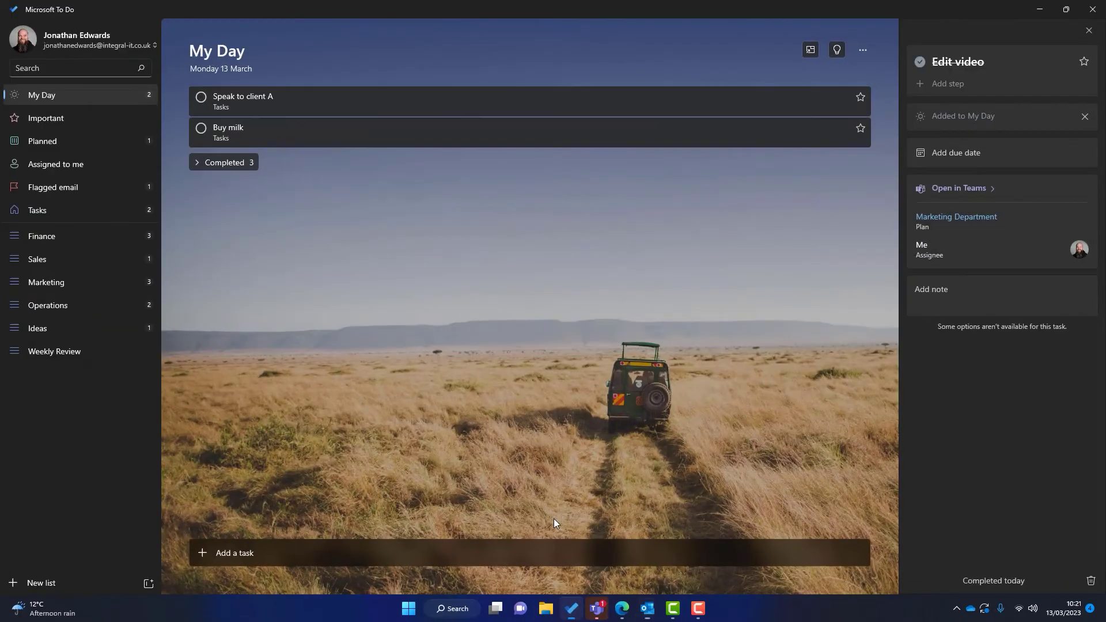
pyautogui.click(65, 191)
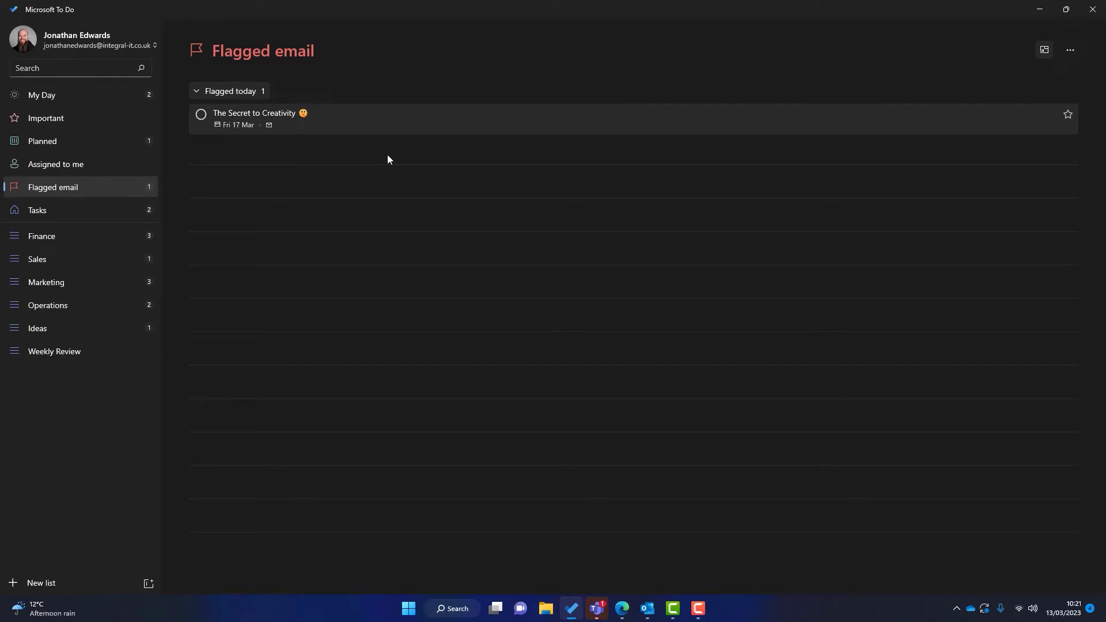
pyautogui.click(395, 119)
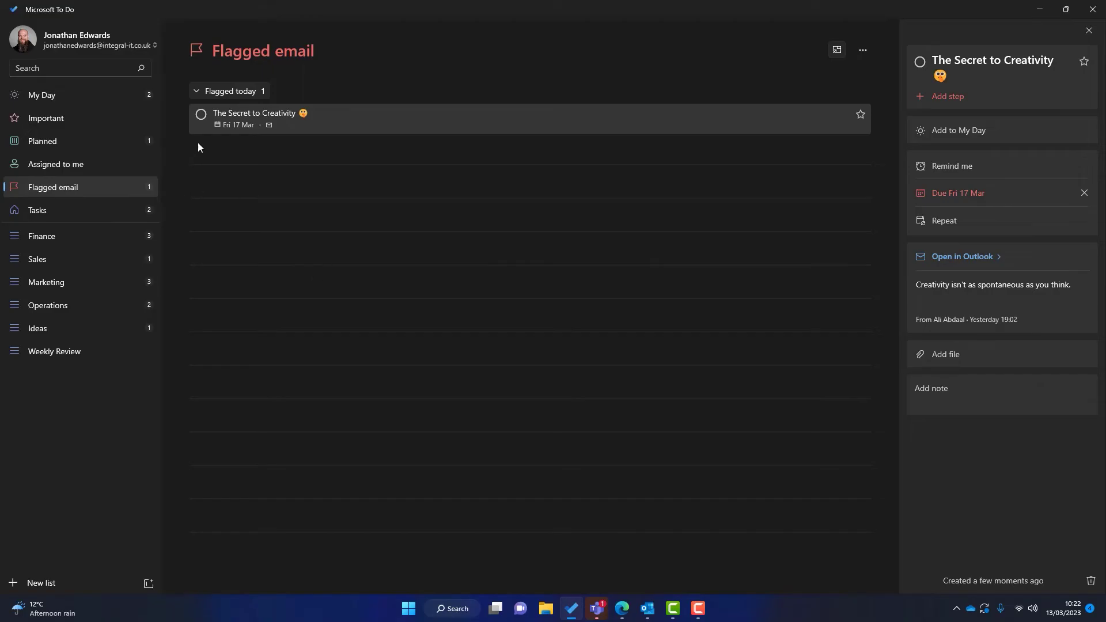
pyautogui.click(202, 122)
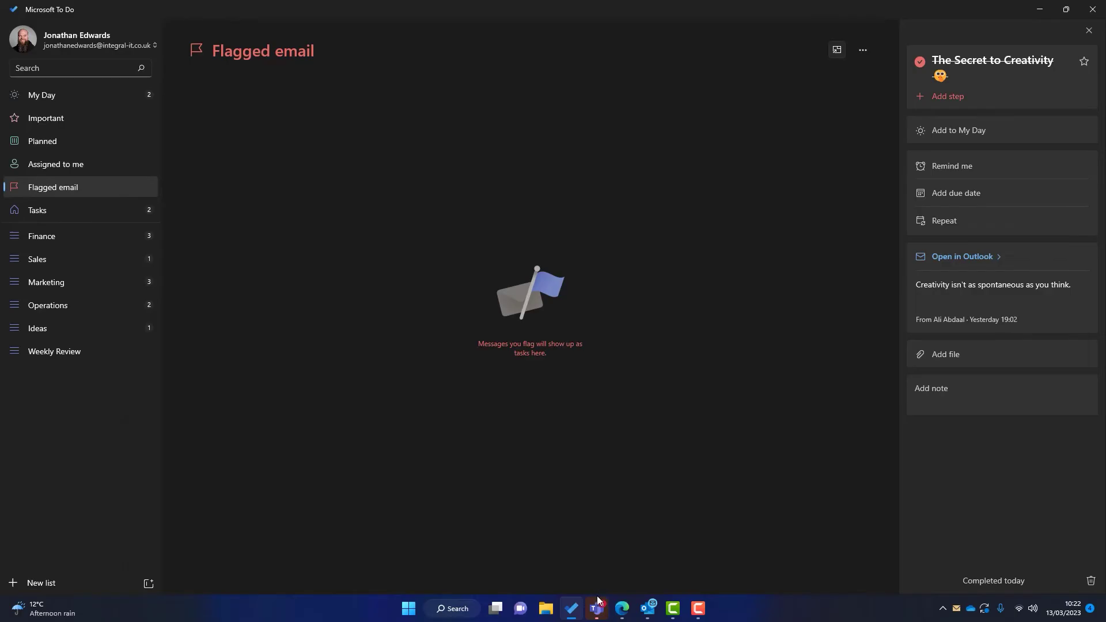
# - Bring Outlook's Video folder back, with The Secret to Creativity's flag shown as completed
pyautogui.moveTo(648, 608)
pyautogui.click(600, 559)
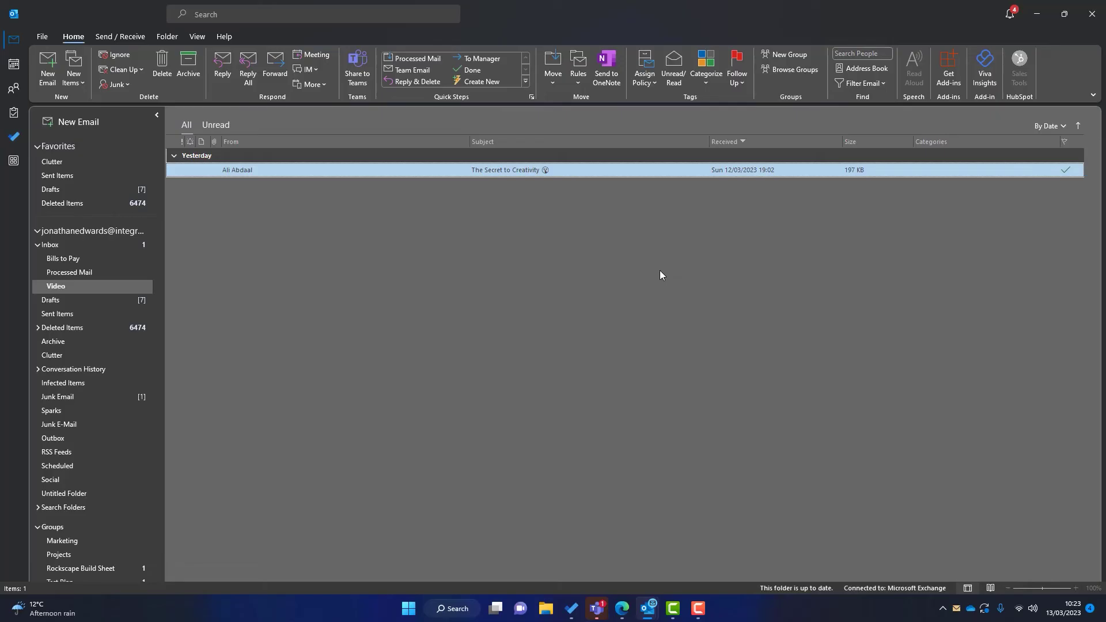
# - Open the More actions menu for the report-review message in Teams' Onboarding channel
pyautogui.click(589, 602)
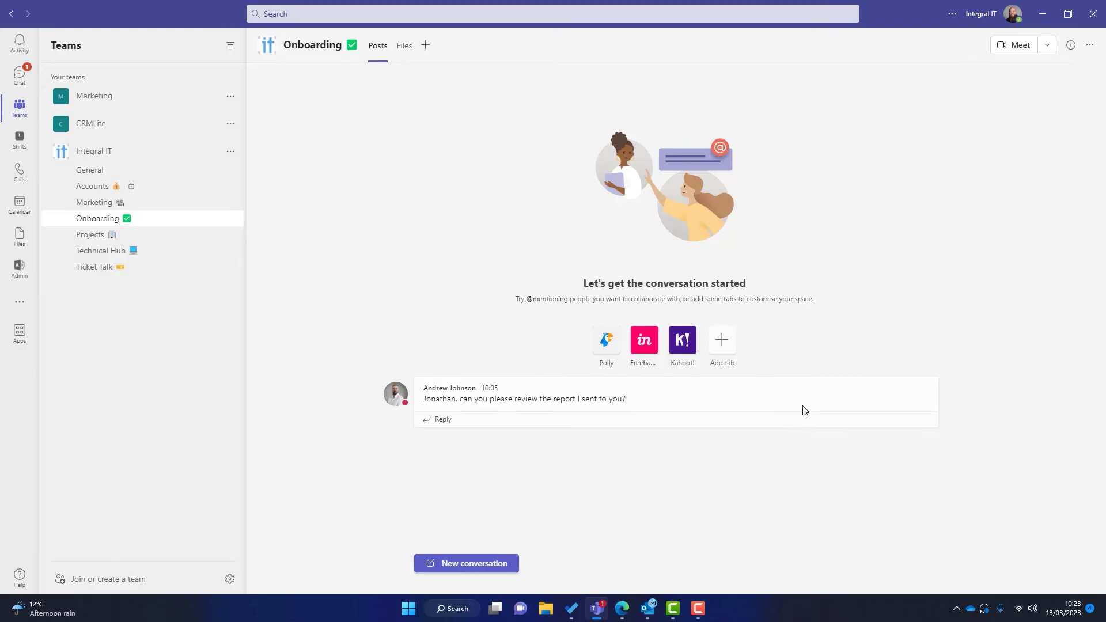
pyautogui.moveTo(802, 409)
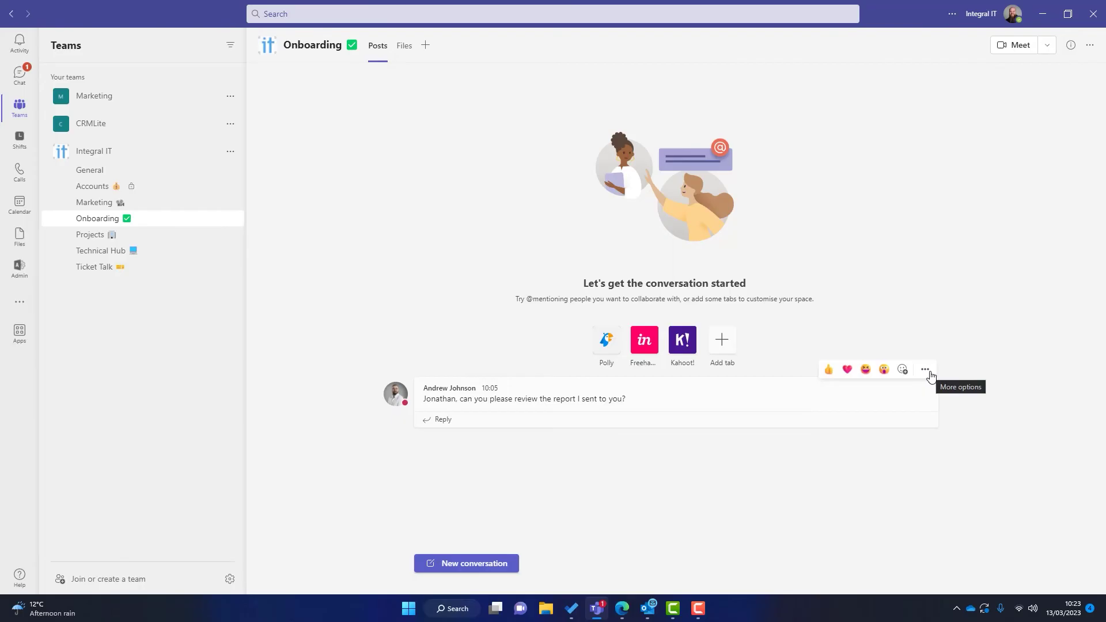
pyautogui.click(930, 372)
pyautogui.moveTo(908, 529)
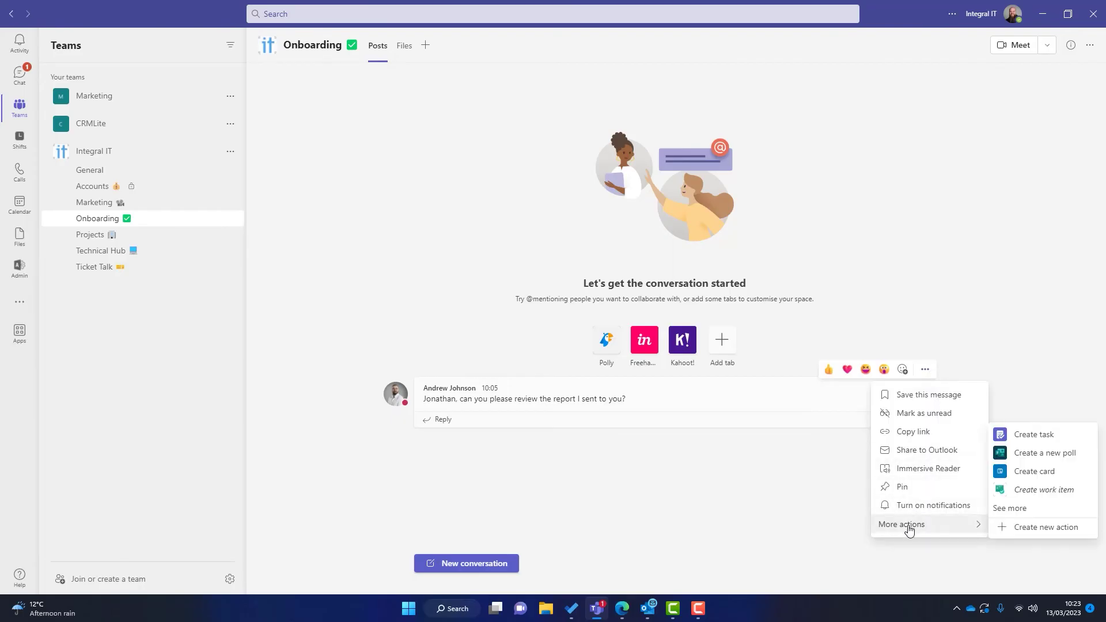
# - Save the message as a task in Tasks, titled 'Review the report for' plus the colleague's name
pyautogui.click(1038, 440)
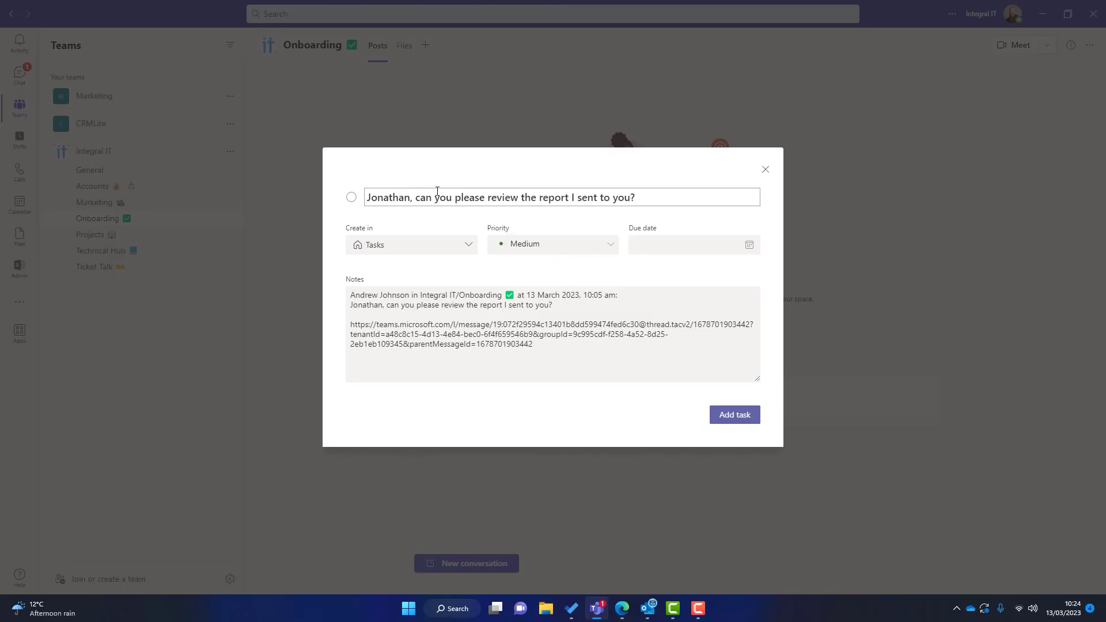
pyautogui.moveTo(655, 193); pyautogui.dragTo(301, 173)
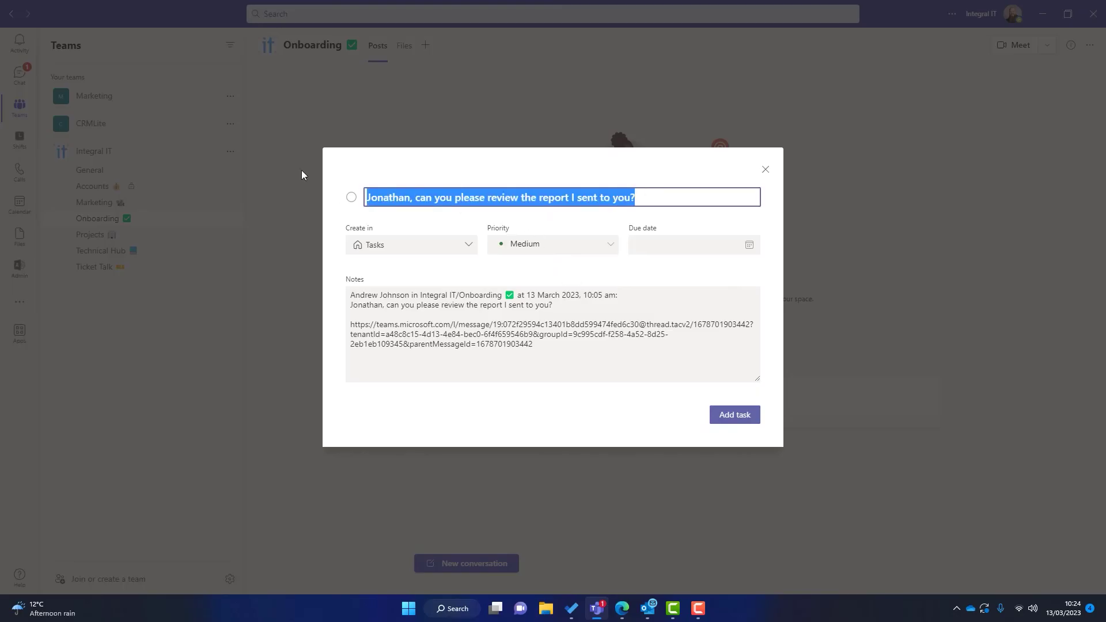
pyautogui.write('Review the r')
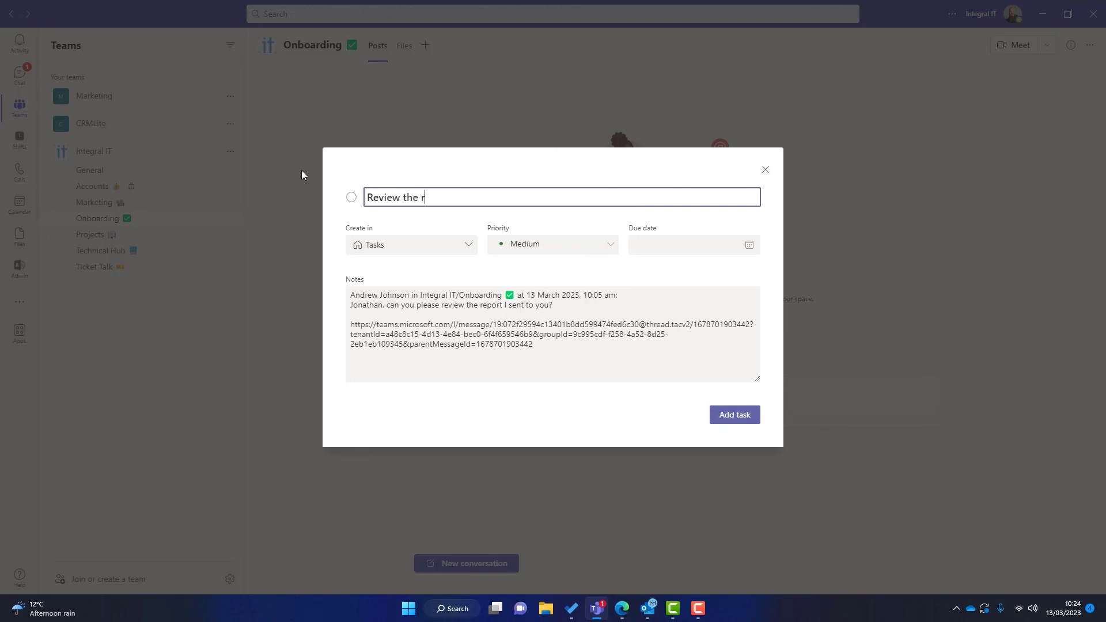
pyautogui.write('eport for Andy')
pyautogui.click(417, 249)
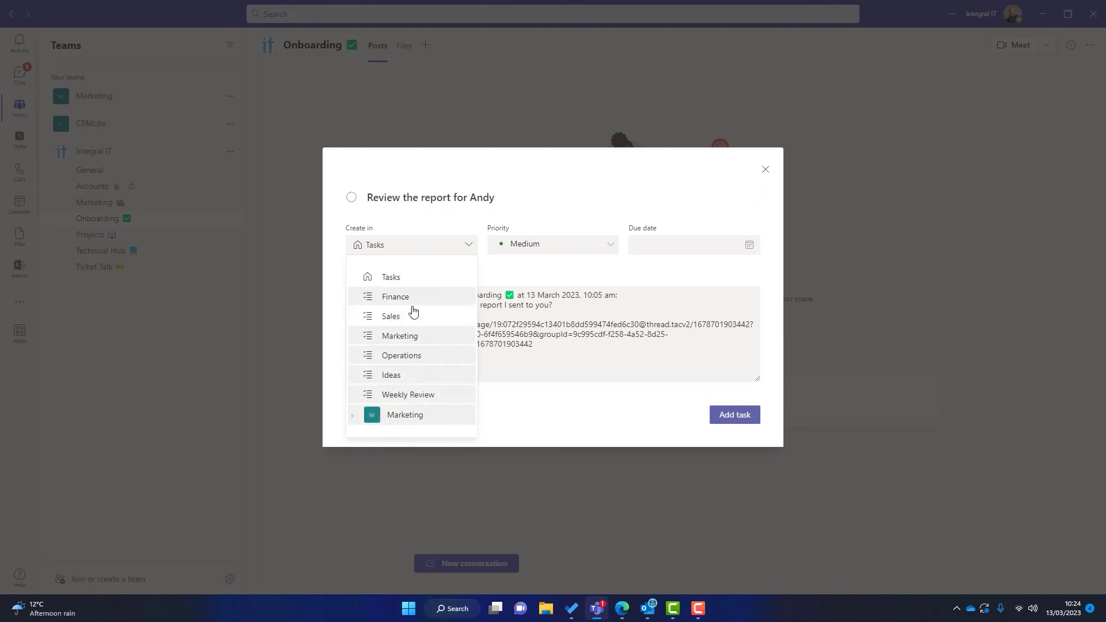
pyautogui.click(526, 413)
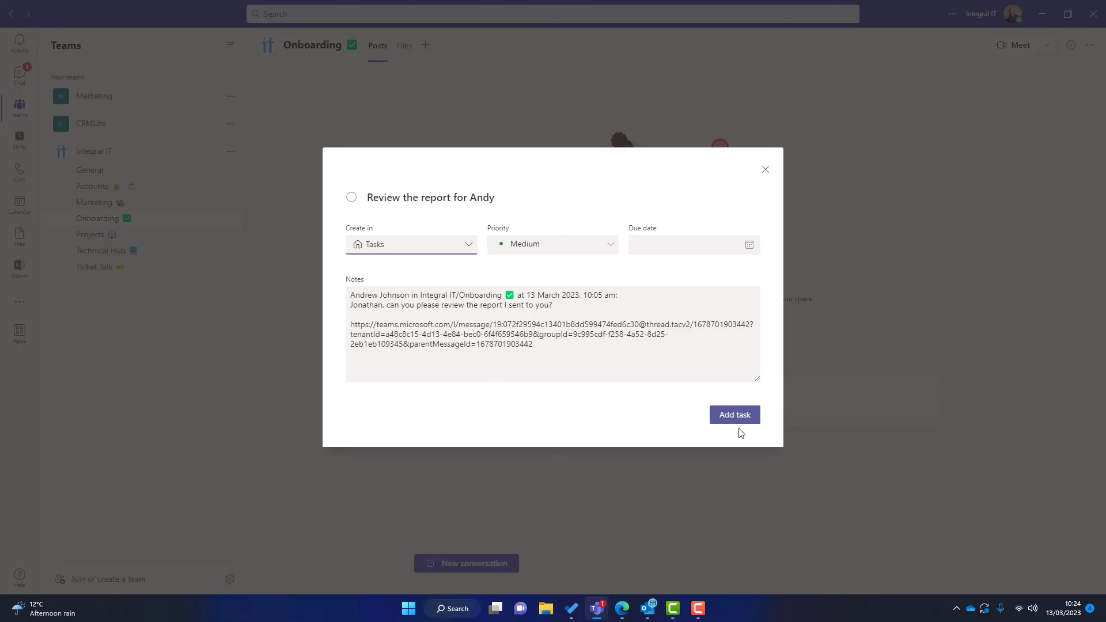
pyautogui.click(728, 415)
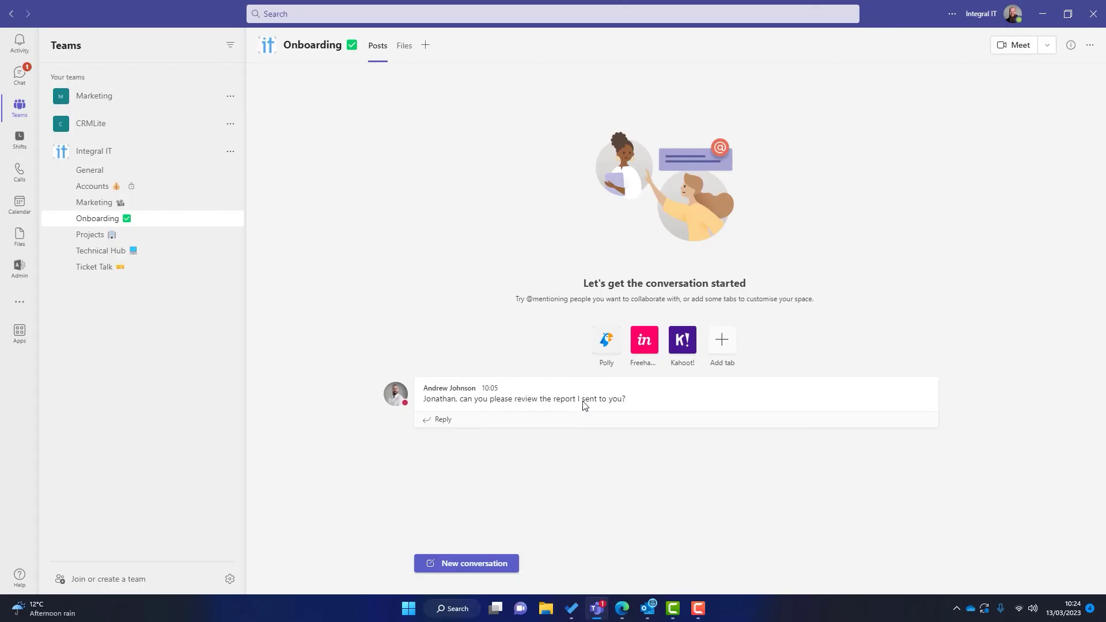
# - Open the new review-the-report task in To Do's Tasks list to view its Teams message note
pyautogui.click(570, 608)
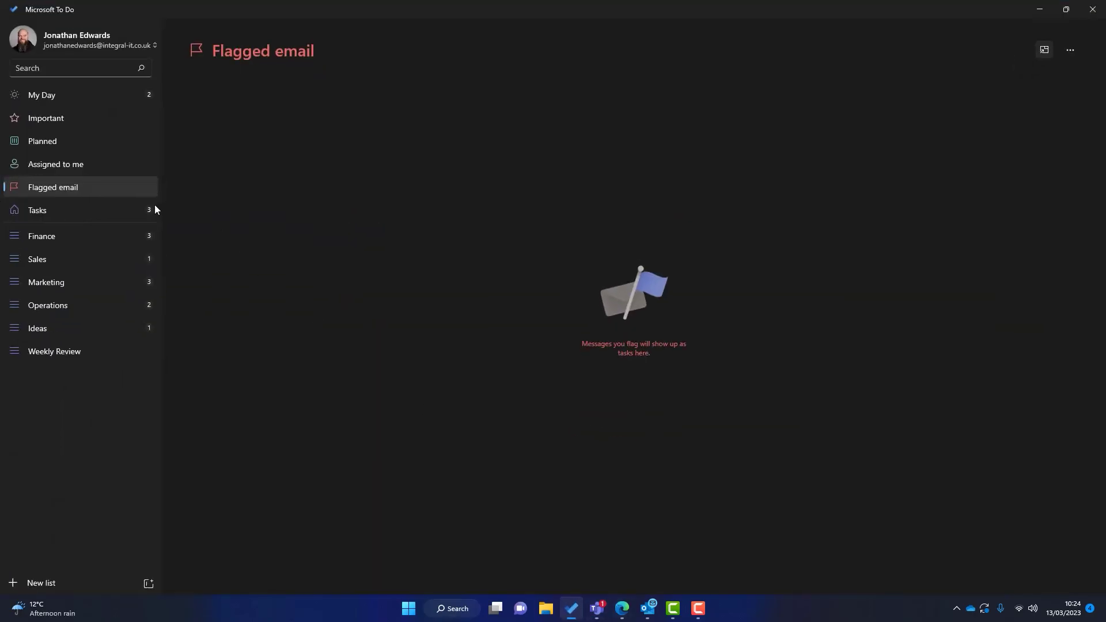
pyautogui.click(46, 210)
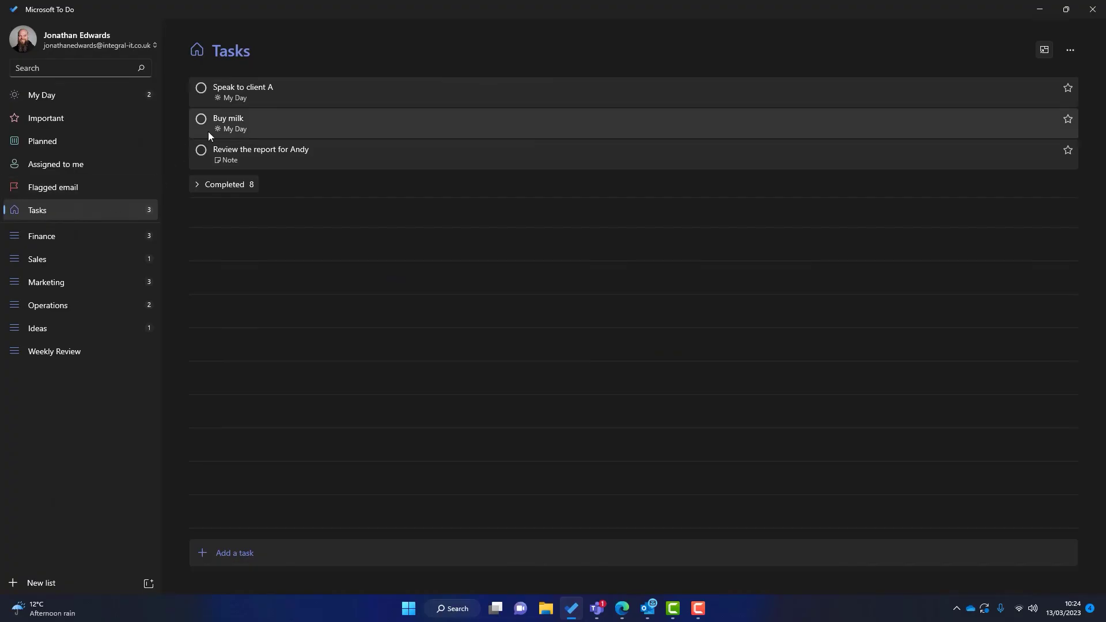
pyautogui.click(423, 164)
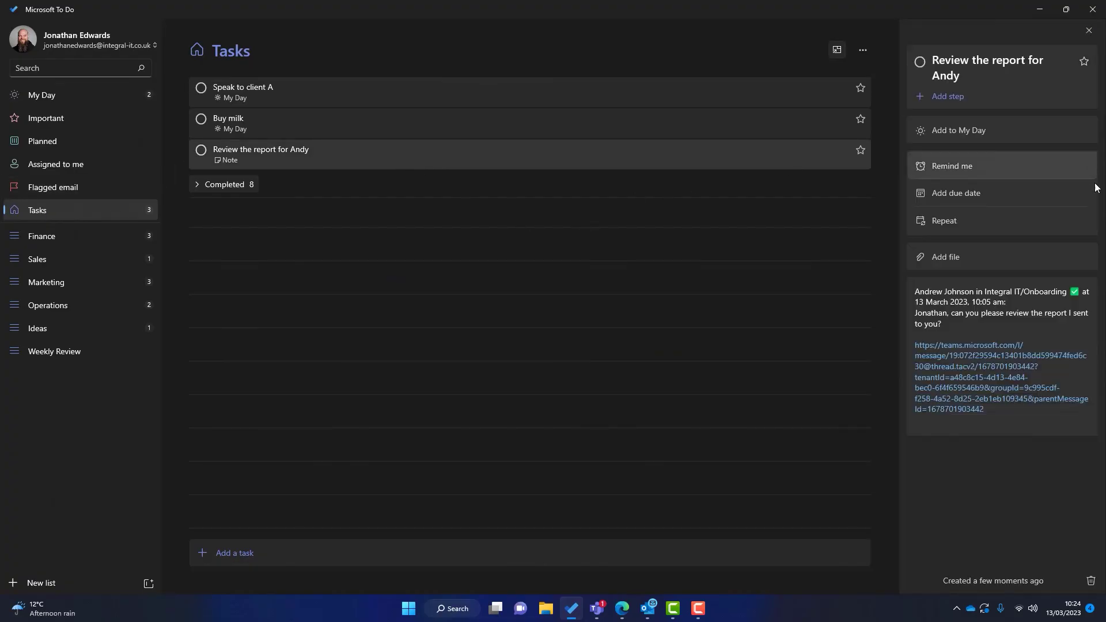